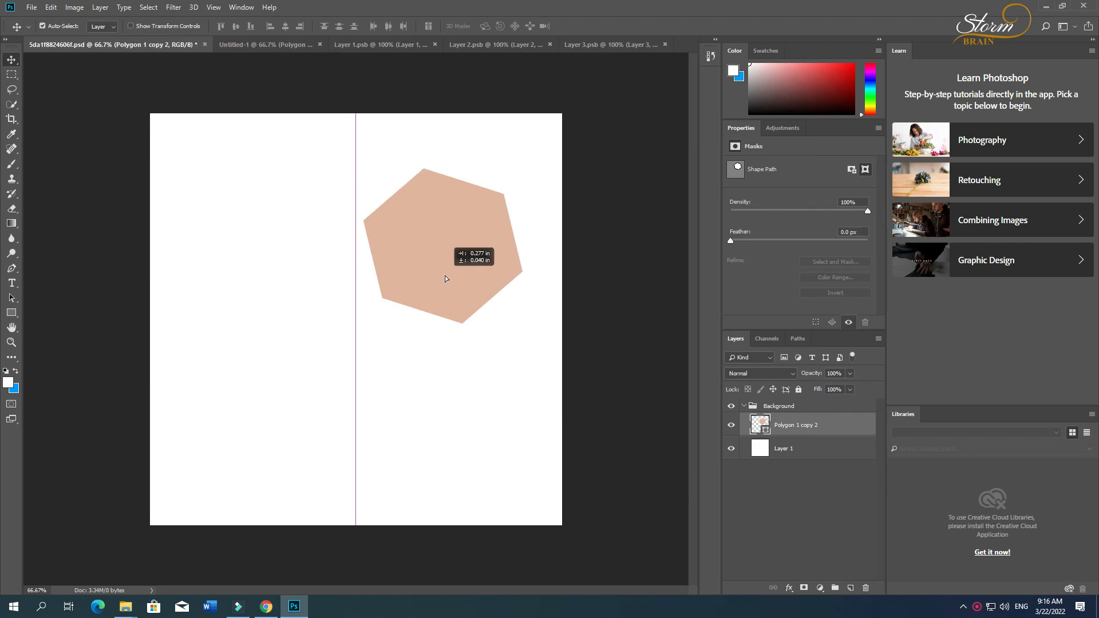
Set the foreground colour to ff9600, fill Layer 1 with it, and shift the hexagon slightly up and to the right
{"action": "left_click", "coordinate": [9, 385]}
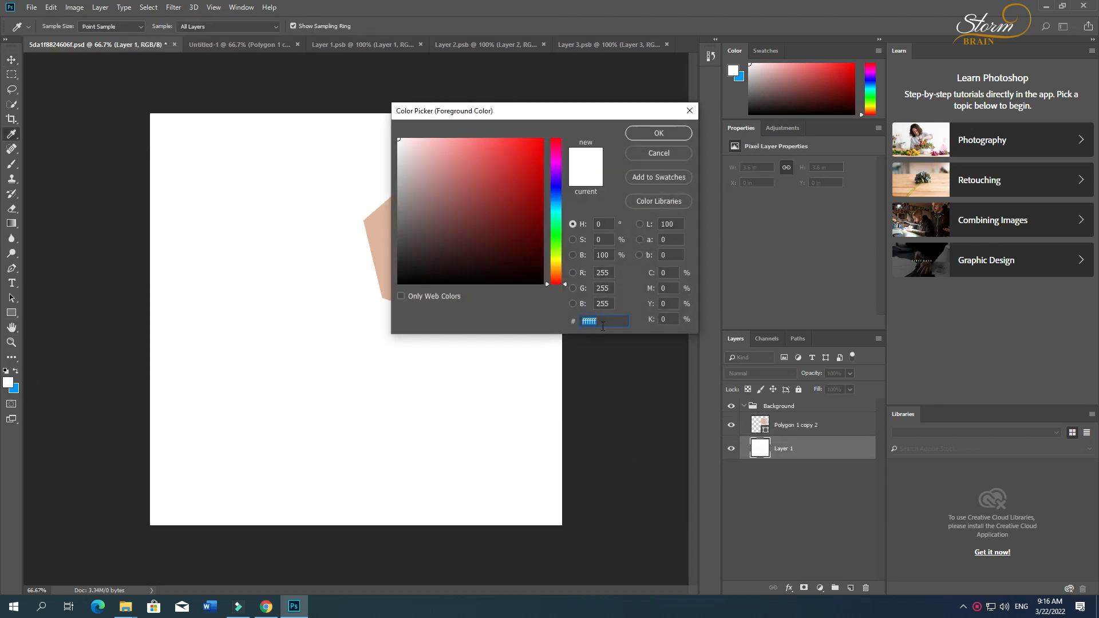
{"action": "type", "text": "ff9600"}
{"action": "left_click", "coordinate": [655, 137]}
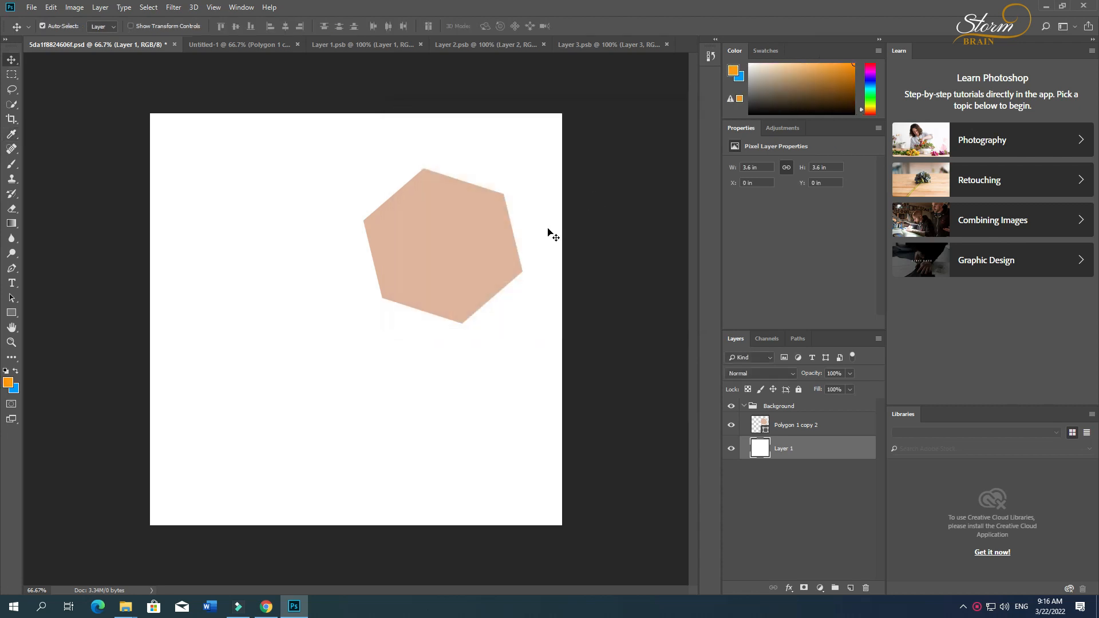
{"action": "key", "text": "alt+BackSpace"}
{"action": "left_click_drag", "start_coordinate": [451, 253], "coordinate": [458, 241]}
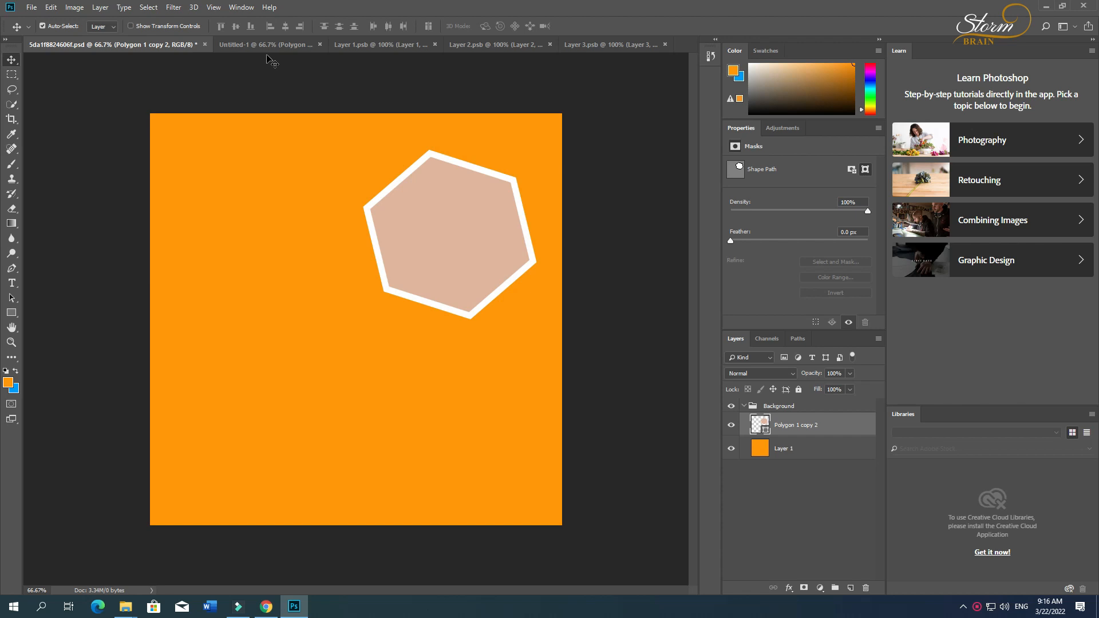
Copy the two overlapping white-bordered hexagons, Polygon 1 copy and Polygon 1, from Untitled-1 into the orange document
{"action": "left_click", "coordinate": [249, 46]}
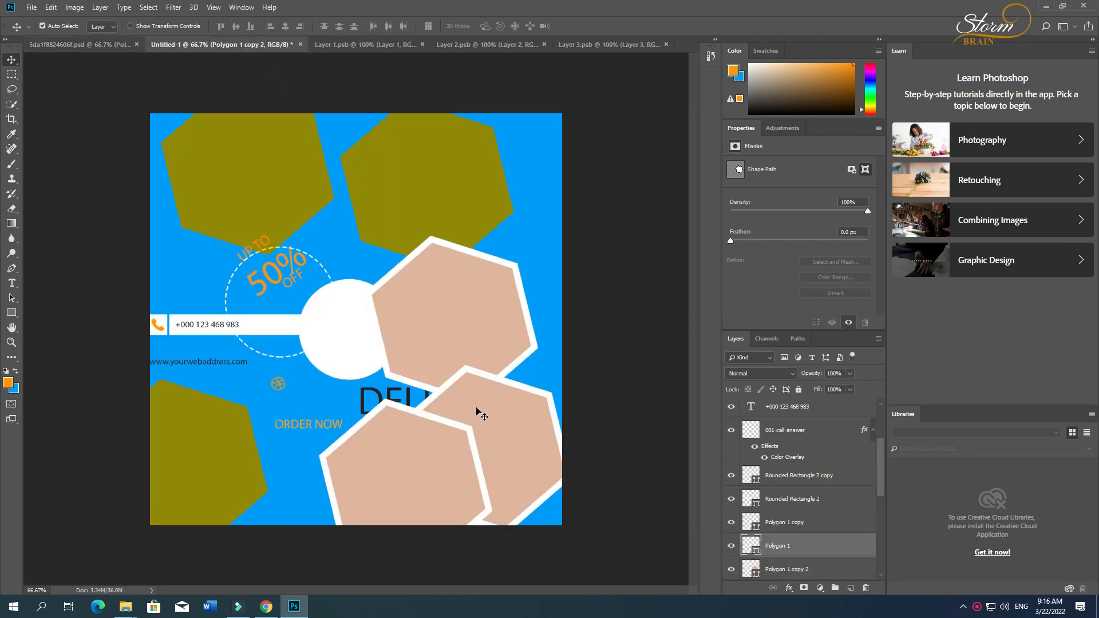
{"action": "left_click", "coordinate": [424, 443], "text": "shift"}
{"action": "left_click_drag", "start_coordinate": [423, 444], "coordinate": [130, 77]}
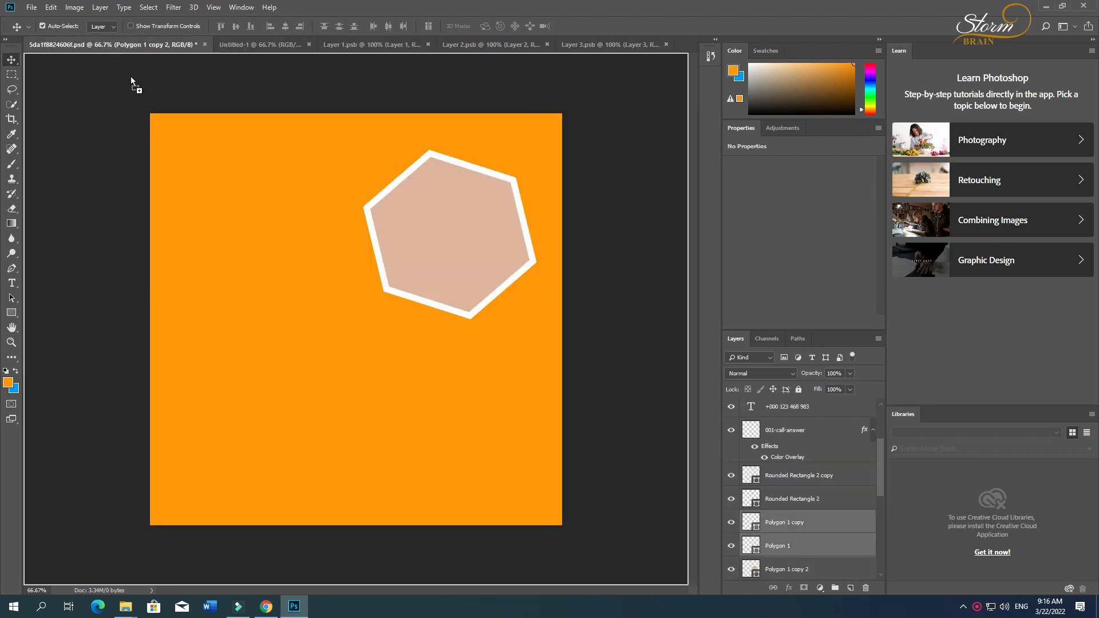
{"action": "left_click_drag", "start_coordinate": [450, 409], "coordinate": [449, 410]}
Move the Polygon 1 copy 2 hexagon left and place the Polygon 1 hexagon partly off the canvas's upper-right corner
{"action": "left_click_drag", "start_coordinate": [438, 252], "coordinate": [321, 264]}
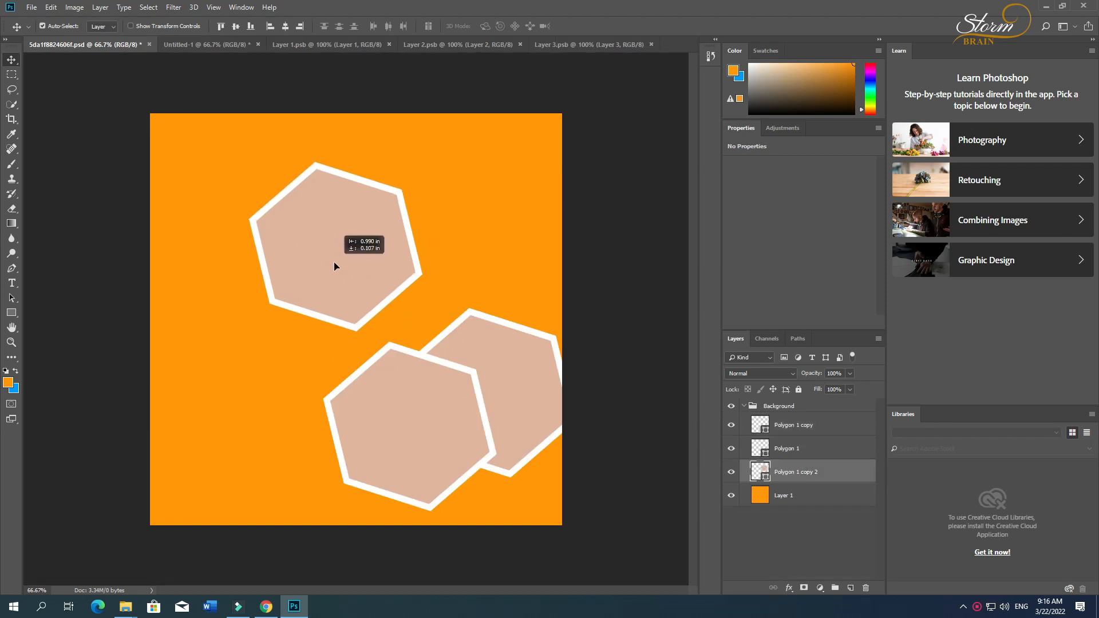
{"action": "left_click_drag", "start_coordinate": [520, 351], "coordinate": [518, 170]}
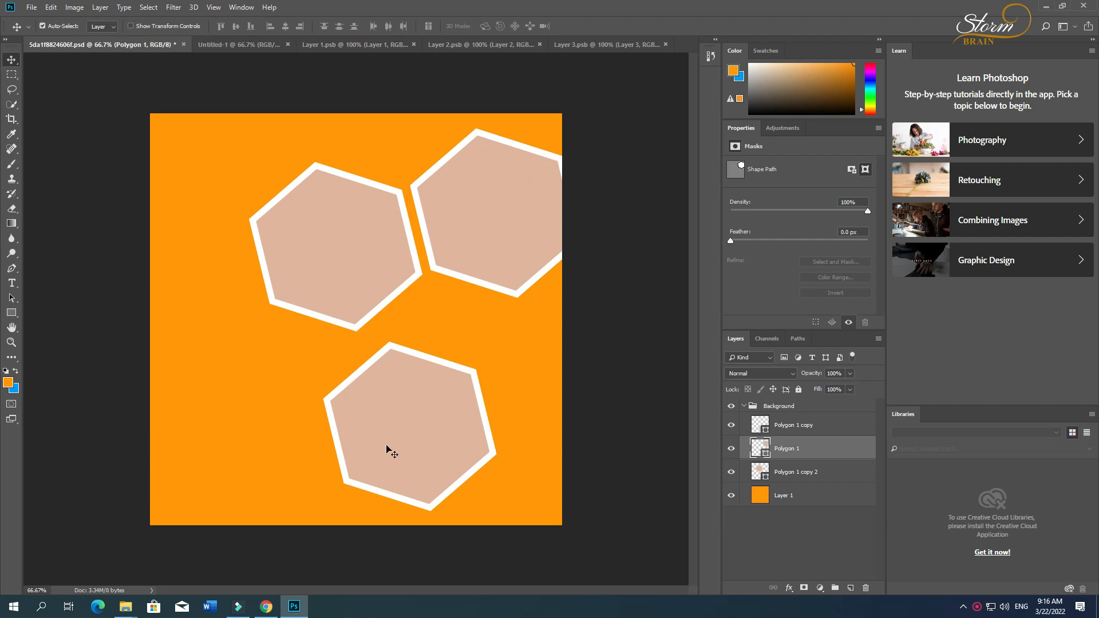
{"action": "left_click_drag", "start_coordinate": [350, 325], "coordinate": [236, 415]}
{"action": "mouse_move", "coordinate": [432, 274]}
{"action": "left_mouse_down"}
{"action": "mouse_move", "coordinate": [339, 274]}
{"action": "mouse_move", "coordinate": [435, 273]}
{"action": "left_mouse_up"}
{"action": "key", "text": "ctrl+z"}
{"action": "left_click_drag", "start_coordinate": [470, 199], "coordinate": [484, 155]}
Move the Polygon 1 copy 2 hexagon up beside the upper-right hexagon, leaving a narrow, even gap between them
{"action": "left_click_drag", "start_coordinate": [291, 367], "coordinate": [393, 192]}
{"action": "key", "text": "Down"}
{"action": "key", "text": "Down"}
{"action": "key", "text": "Down"}
{"action": "key", "text": "Down"}
{"action": "key", "text": "Down"}
{"action": "key", "text": "Right"}
{"action": "key", "text": "Right"}
{"action": "key", "text": "Right"}
{"action": "key", "text": "Right"}
{"action": "key", "text": "Right"}
{"action": "key", "text": "Right"}
{"action": "key", "text": "Right"}
{"action": "key", "text": "Right"}
{"action": "key", "text": "Right"}
{"action": "key", "text": "Right"}
{"action": "key", "text": "Right"}
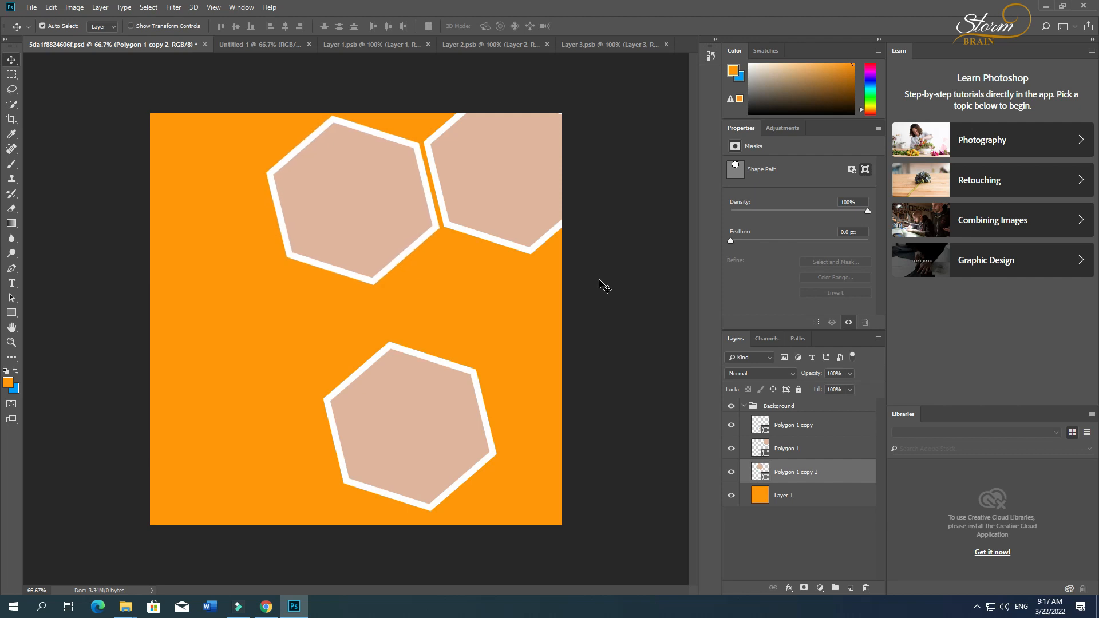
Fit the Polygon 1 copy hexagon just beneath the two upper hexagons with matching gaps to form a honeycomb
{"action": "left_click_drag", "start_coordinate": [412, 470], "coordinate": [467, 362]}
{"action": "key", "text": "Up"}
{"action": "key", "text": "Up"}
{"action": "key", "text": "Up"}
{"action": "key", "text": "Up"}
{"action": "key", "text": "Up"}
{"action": "key", "text": "Up"}
{"action": "key", "text": "Up"}
{"action": "key", "text": "Up"}
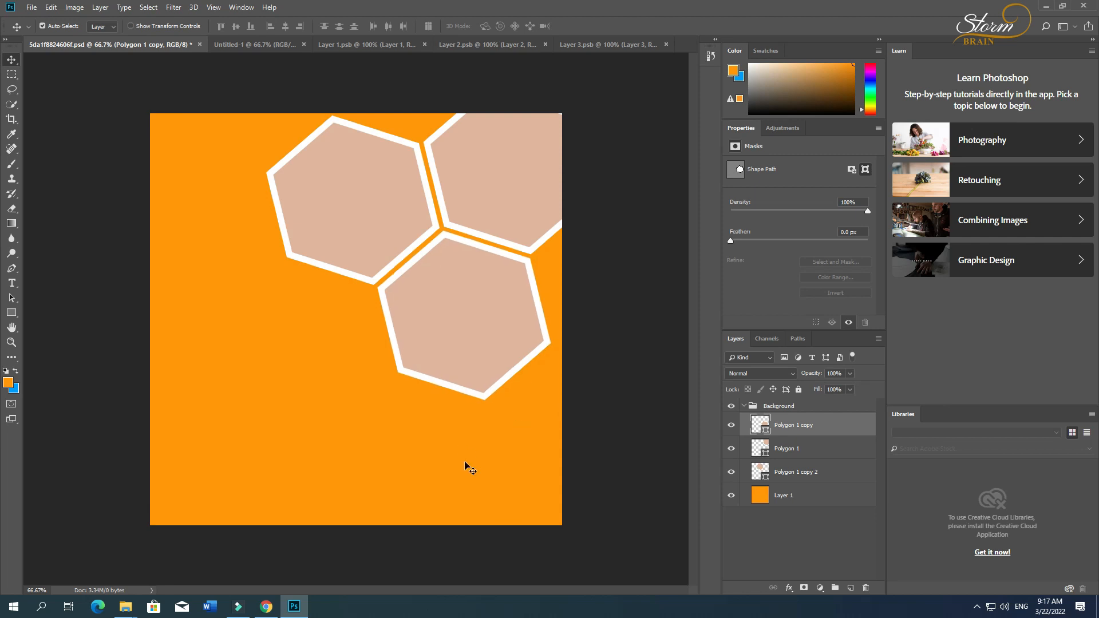
{"action": "left_click", "coordinate": [638, 462]}
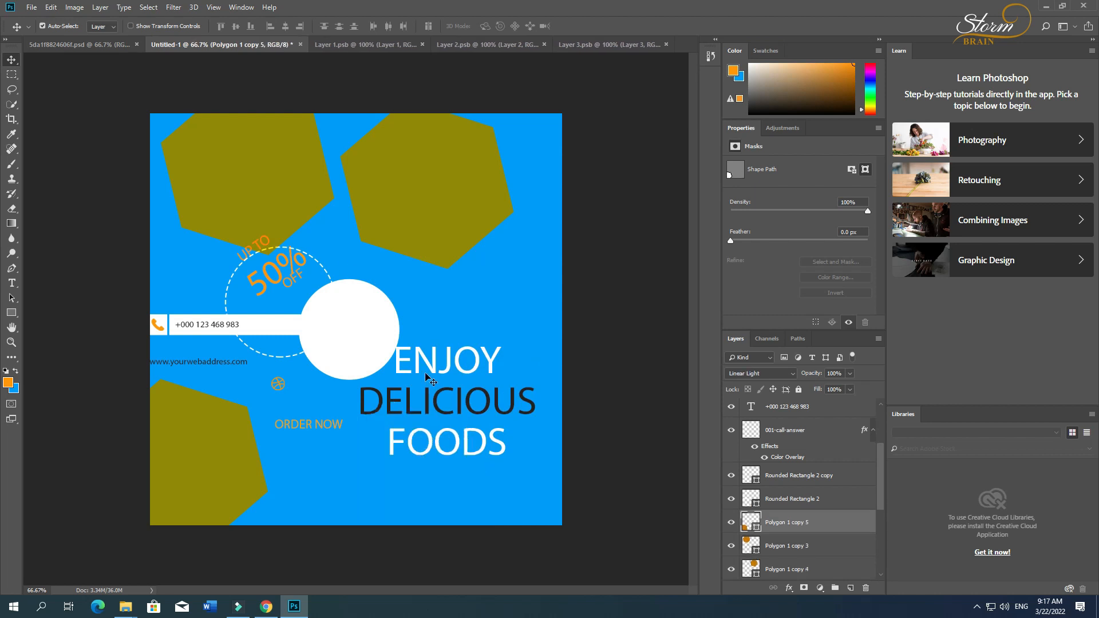
Copy the three olive Linear Light hexagons, Polygon 1 copy 3, 4 and 5, from Untitled-1 into the orange document
{"action": "left_click_drag", "start_coordinate": [365, 170], "coordinate": [206, 367]}
{"action": "left_click", "coordinate": [256, 48]}
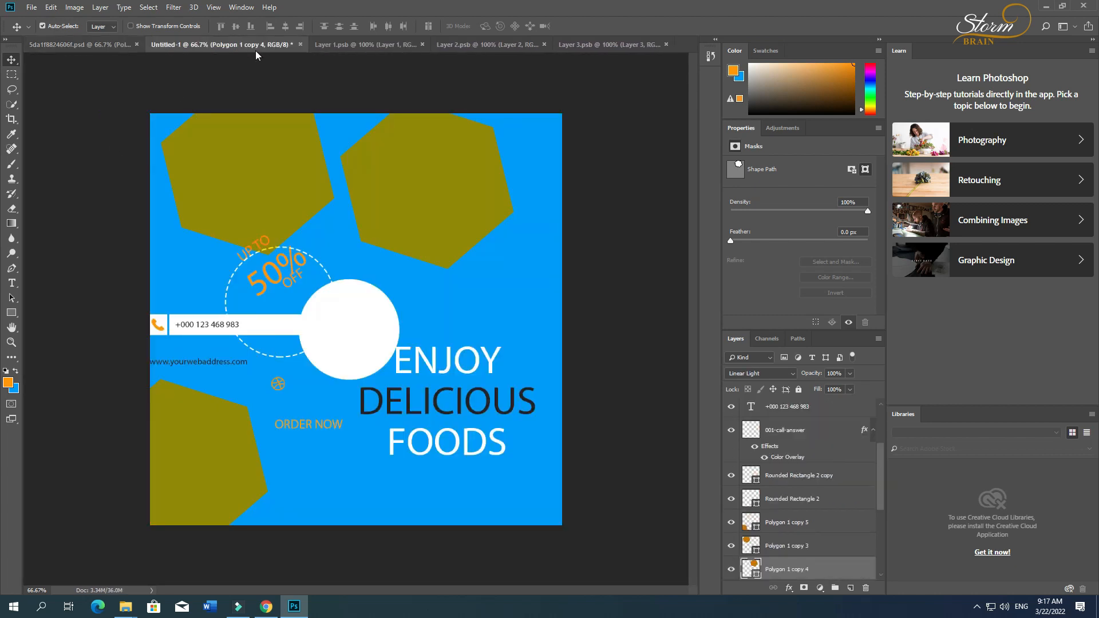
{"action": "left_click", "coordinate": [217, 346]}
{"action": "left_click", "coordinate": [206, 431], "text": "shift"}
{"action": "left_click_drag", "start_coordinate": [206, 431], "coordinate": [207, 214]}
{"action": "left_click_drag", "start_coordinate": [301, 431], "coordinate": [301, 418]}
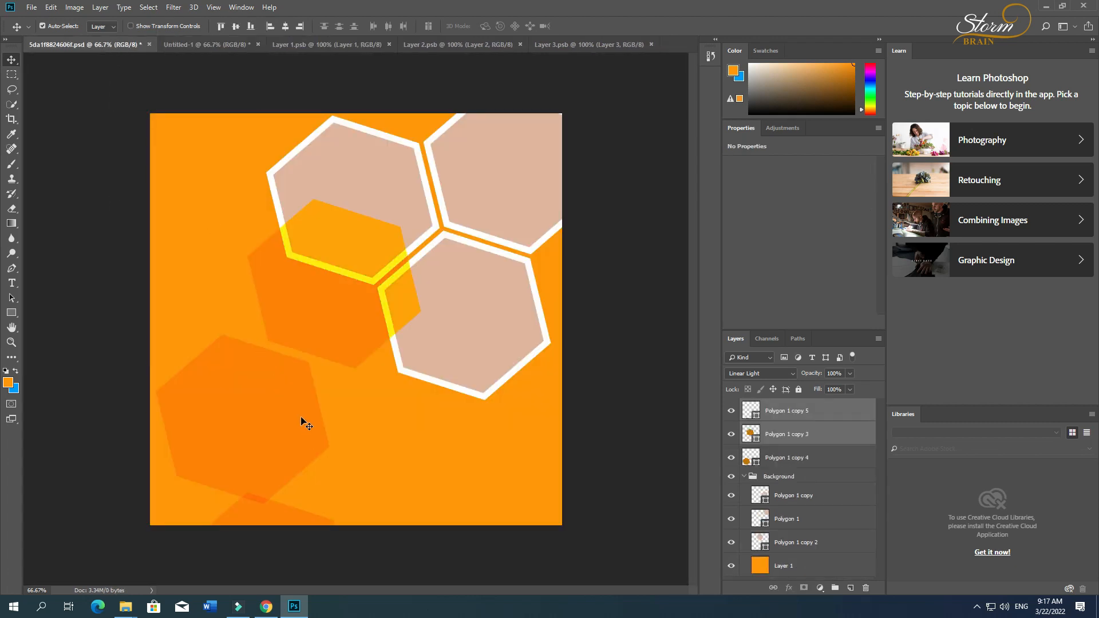
Arrange the three translucent hexagons as a tight honeycomb cluster in the canvas's lower-left corner
{"action": "left_click", "coordinate": [304, 493]}
{"action": "left_click", "coordinate": [278, 457]}
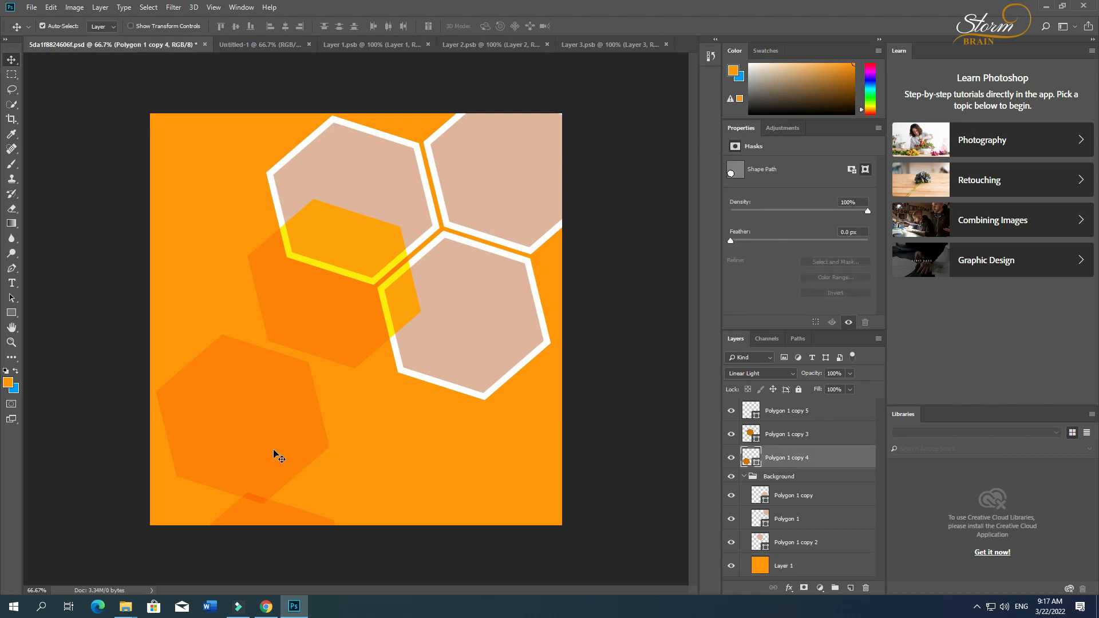
{"action": "left_click", "coordinate": [252, 513]}
{"action": "left_click_drag", "start_coordinate": [252, 513], "coordinate": [386, 439]}
{"action": "left_click_drag", "start_coordinate": [240, 404], "coordinate": [189, 465]}
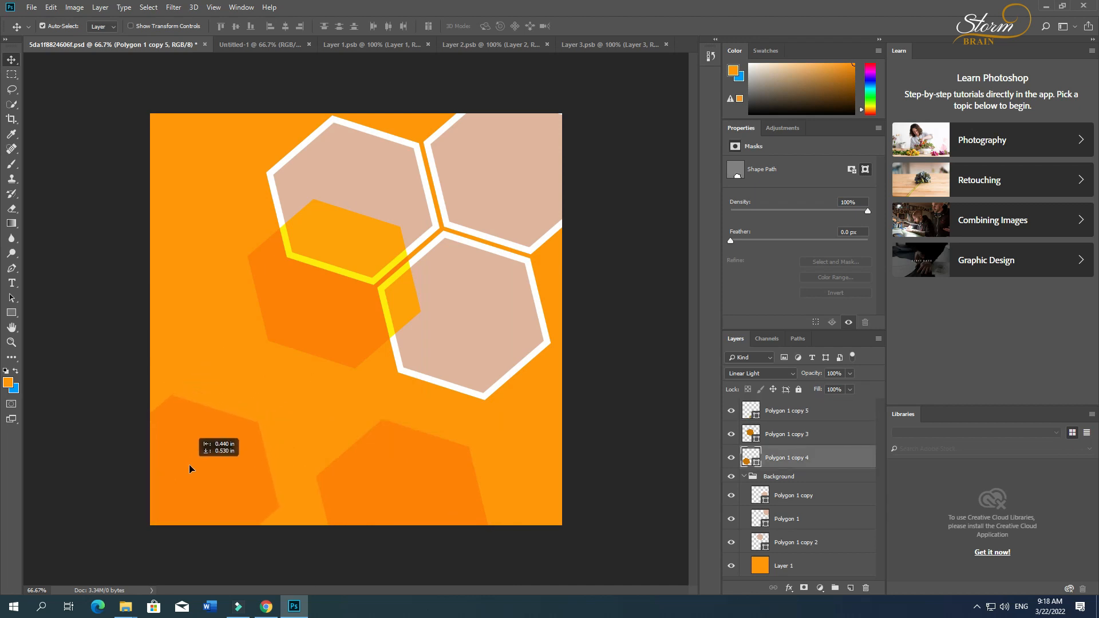
{"action": "left_click_drag", "start_coordinate": [400, 507], "coordinate": [345, 445]}
{"action": "mouse_move", "coordinate": [206, 472]}
{"action": "left_mouse_down"}
{"action": "mouse_move", "coordinate": [207, 490]}
{"action": "mouse_move", "coordinate": [207, 475]}
{"action": "left_mouse_up"}
{"action": "left_click_drag", "start_coordinate": [286, 471], "coordinate": [309, 473]}
{"action": "left_click_drag", "start_coordinate": [309, 327], "coordinate": [224, 372]}
{"action": "left_click", "coordinate": [489, 504]}
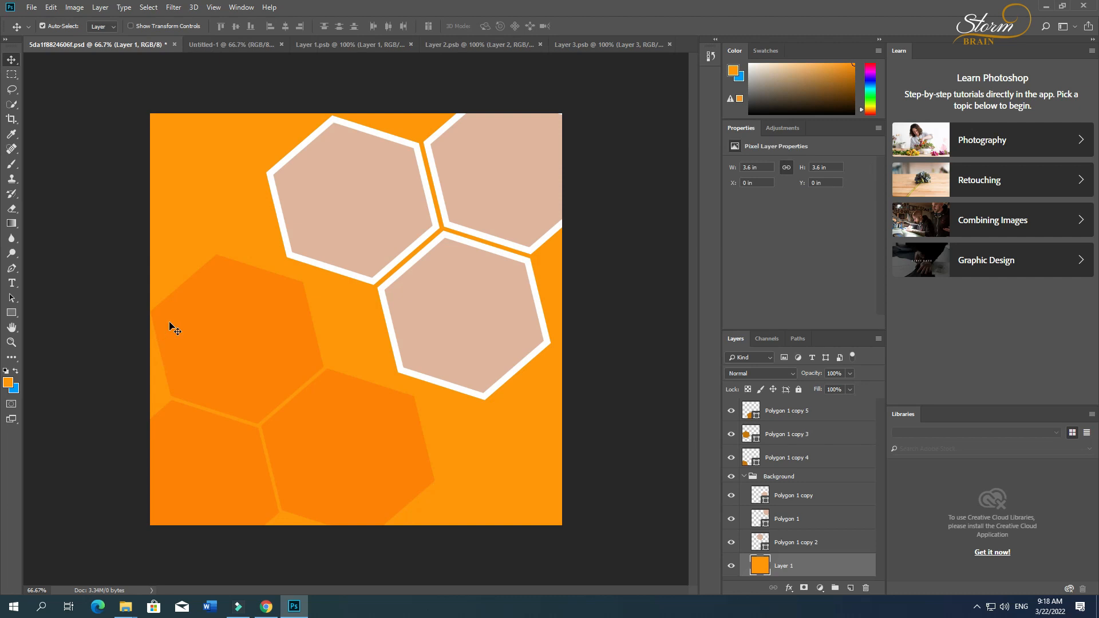
Delete the leftover olive hexagons from the Untitled-1 document
{"action": "left_click", "coordinate": [249, 45]}
{"action": "key", "text": "Delete"}
{"action": "left_click", "coordinate": [454, 211]}
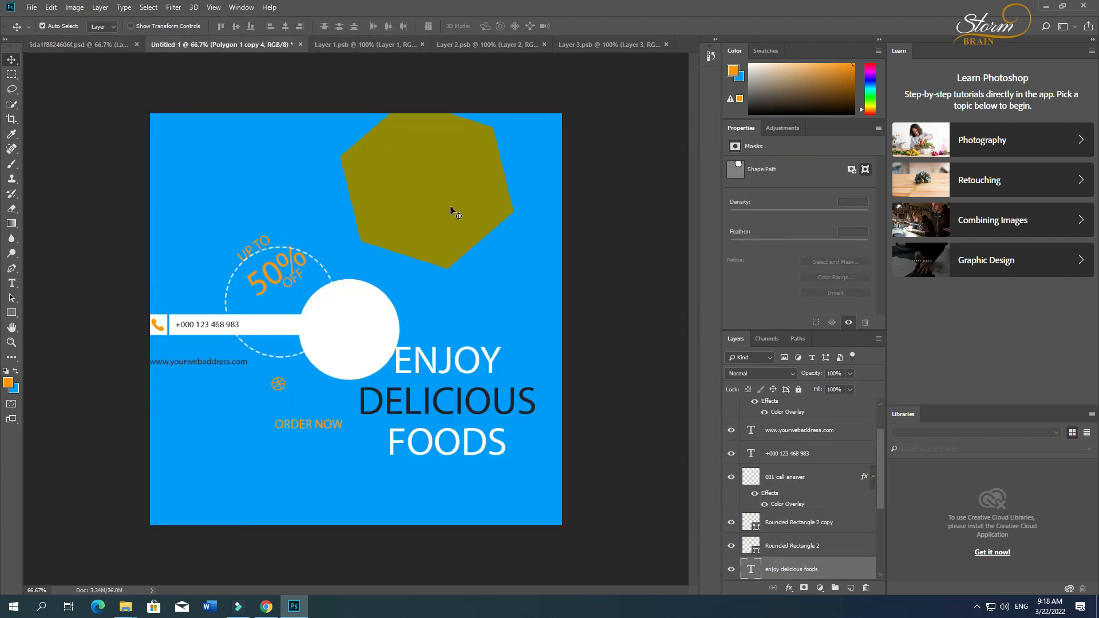
{"action": "key", "text": "Delete"}
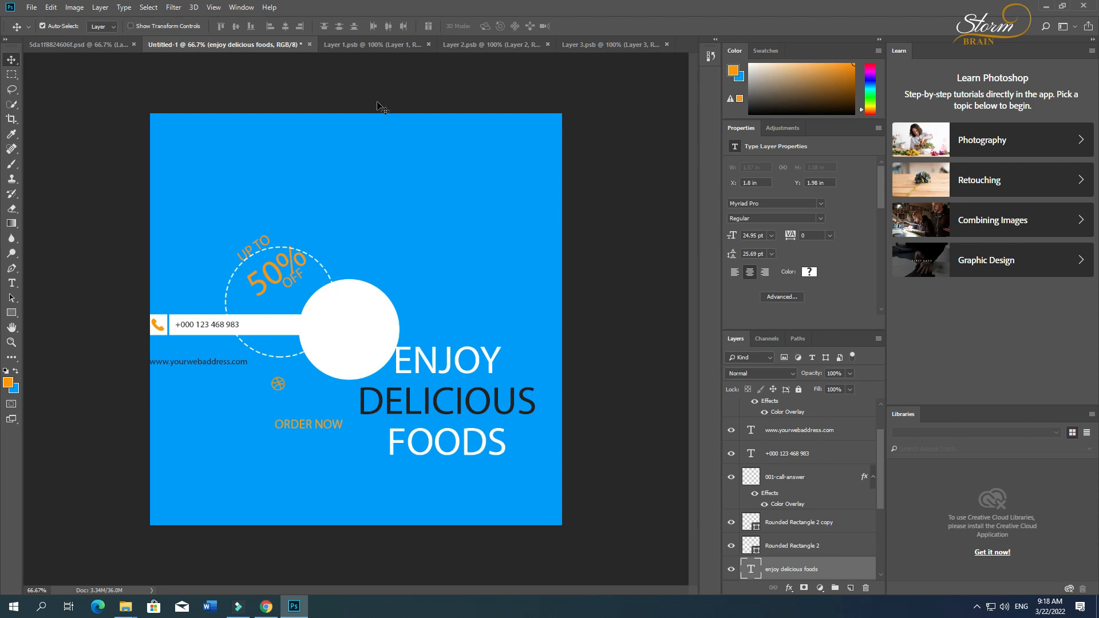
Bring the taco photo from Layer 1.psb into the orange document, clip it to the Polygon 1 copy 2 hexagon, and close Layer 1.psb
{"action": "left_click", "coordinate": [80, 44]}
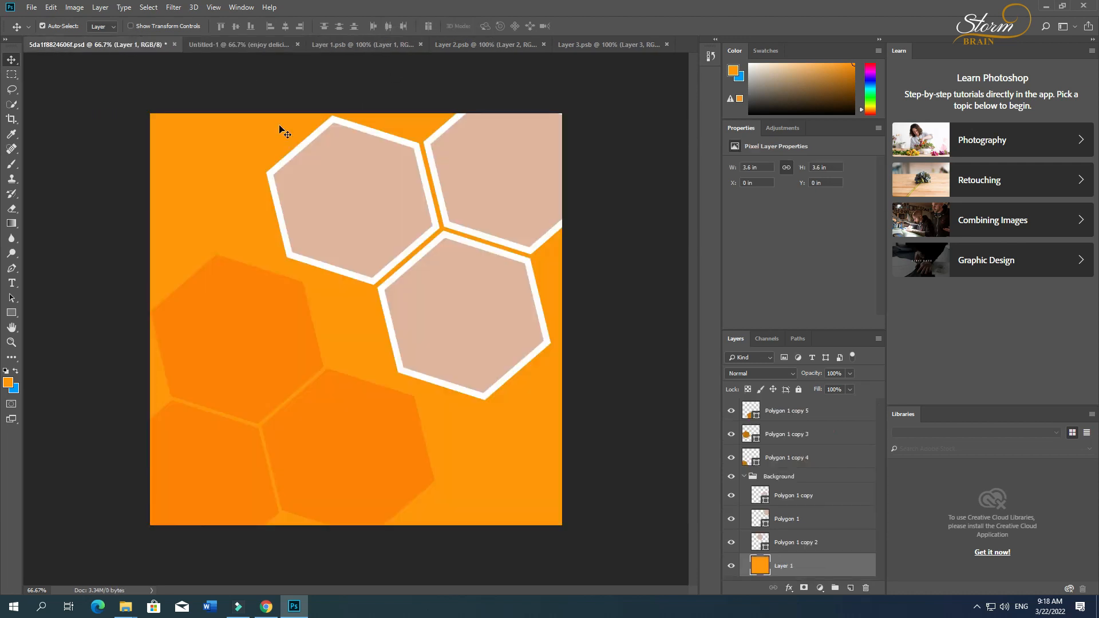
{"action": "left_click", "coordinate": [290, 45]}
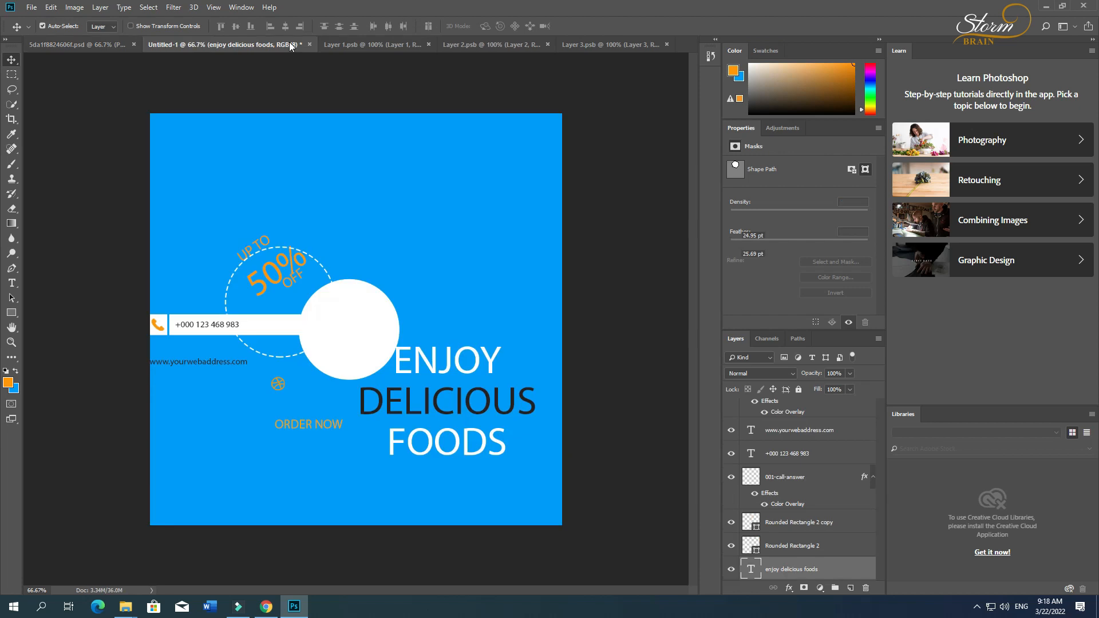
{"action": "left_click", "coordinate": [358, 45]}
{"action": "left_click_drag", "start_coordinate": [315, 319], "coordinate": [340, 217]}
{"action": "left_click", "coordinate": [767, 552], "text": "alt"}
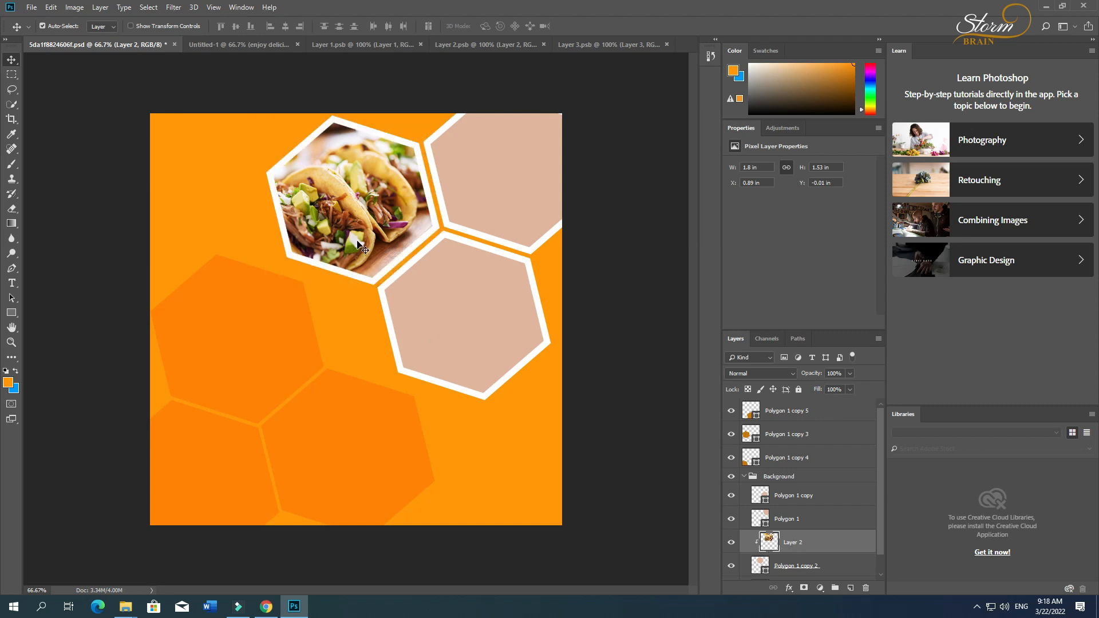
{"action": "left_click_drag", "start_coordinate": [358, 245], "coordinate": [362, 240]}
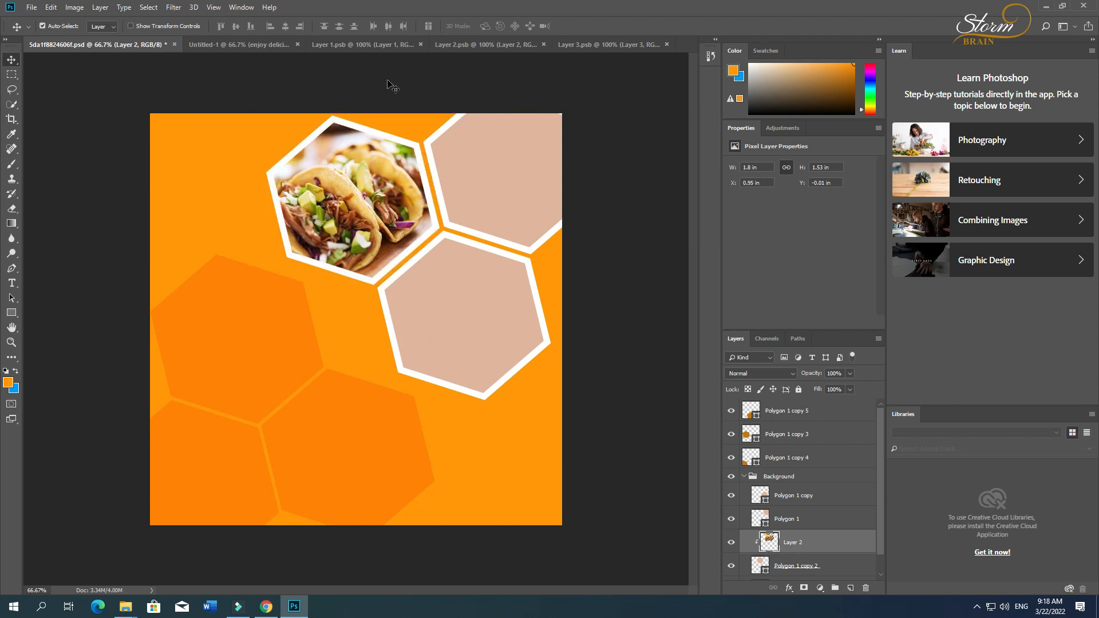
{"action": "left_click", "coordinate": [421, 45]}
Bring the chicken photo from Layer 3.psb into the orange document and clip it to the upper-right Polygon 1 hexagon
{"action": "left_click", "coordinate": [471, 206]}
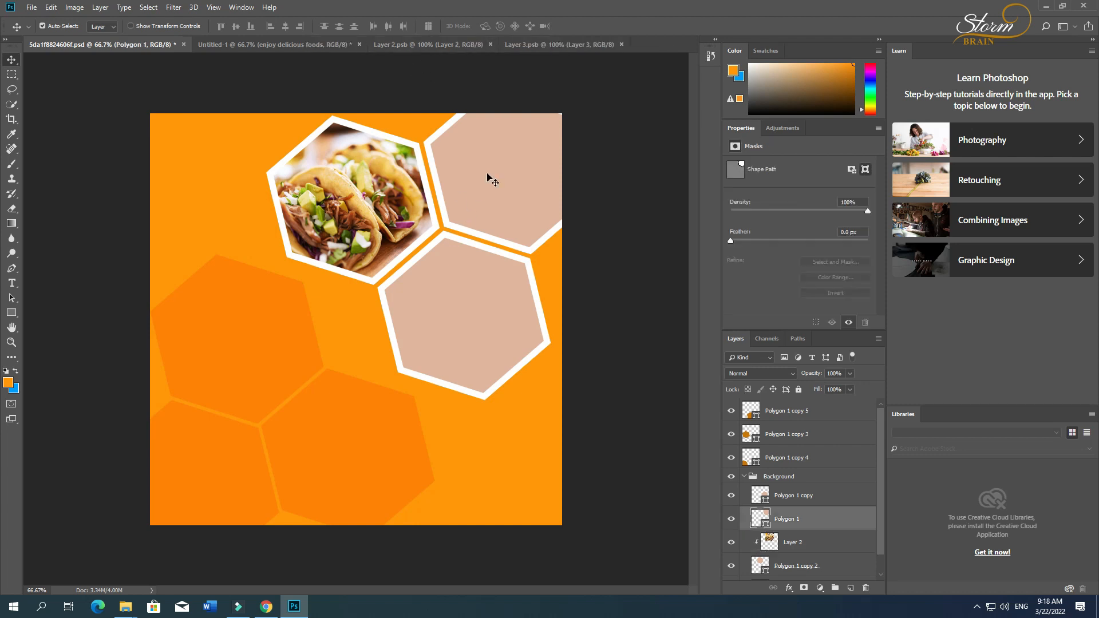
{"action": "left_click", "coordinate": [434, 44]}
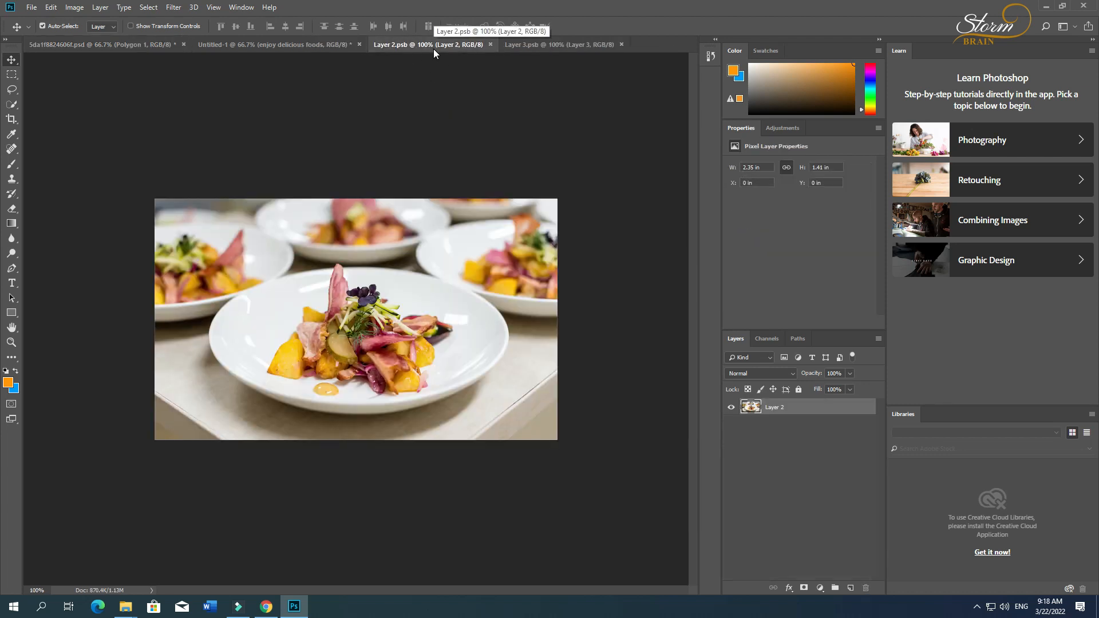
{"action": "left_click", "coordinate": [547, 44]}
{"action": "left_click_drag", "start_coordinate": [414, 325], "coordinate": [500, 190]}
{"action": "left_click", "coordinate": [803, 527], "text": "alt"}
Scale the chicken photo up to about 109% and reposition it to fill the upper-right hexagon
{"action": "key", "text": "ctrl+t"}
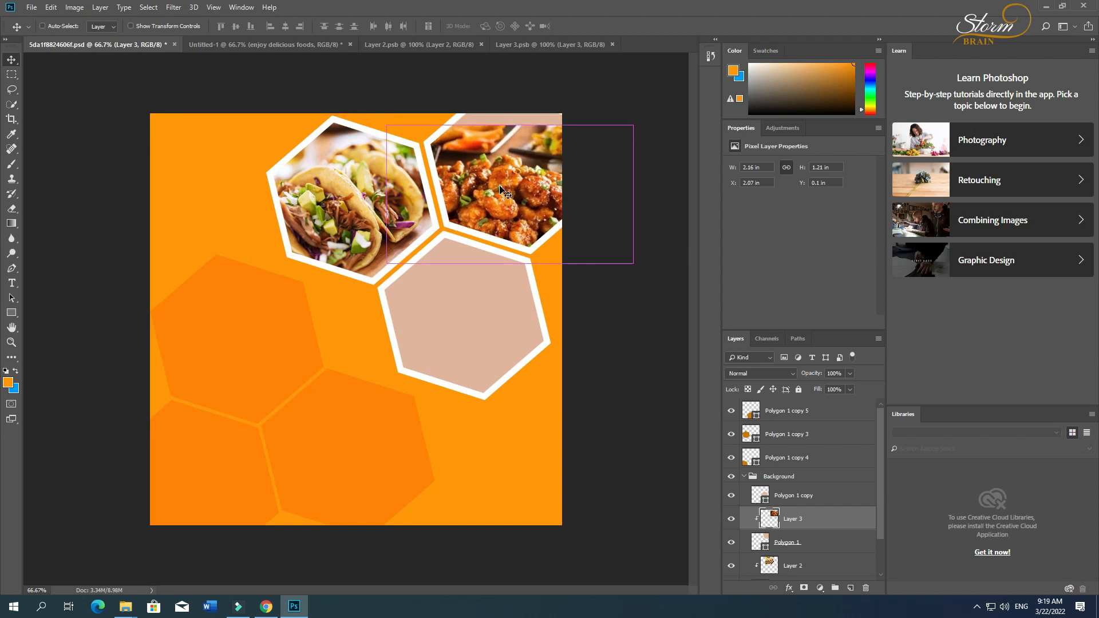
{"action": "left_click_drag", "start_coordinate": [635, 124], "coordinate": [666, 112]}
{"action": "left_click_drag", "start_coordinate": [549, 239], "coordinate": [551, 207]}
{"action": "left_click_drag", "start_coordinate": [667, 77], "coordinate": [640, 114]}
{"action": "left_click_drag", "start_coordinate": [528, 167], "coordinate": [550, 164]}
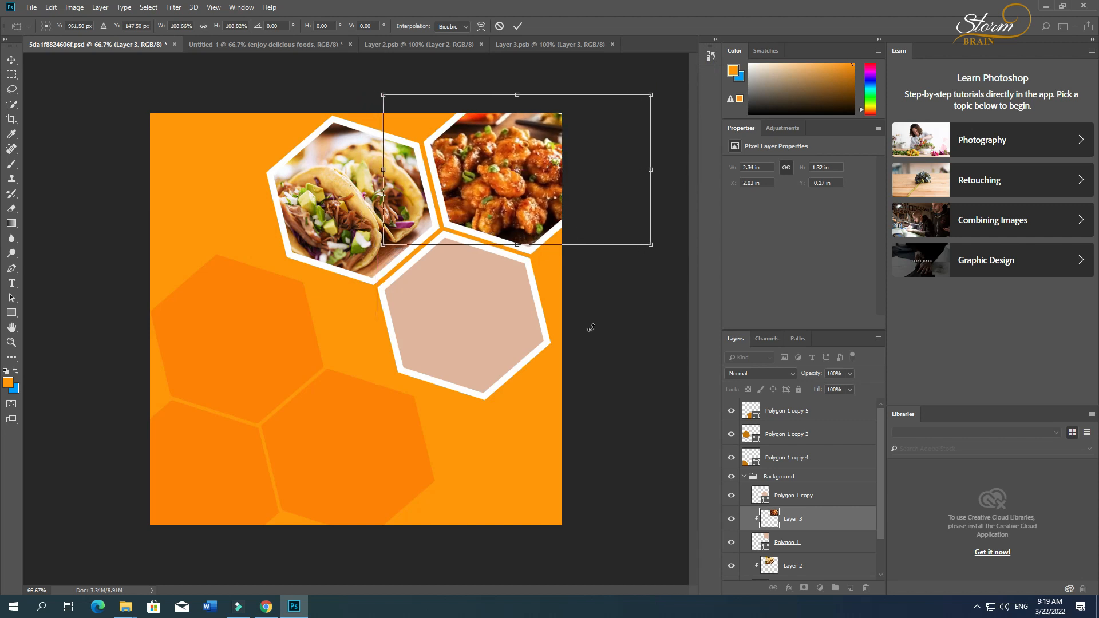
{"action": "key", "text": "Return"}
Close Layer 3.psb, copy the plated salad photo from Layer 2.psb above Polygon 1 copy, and clip it to that hexagon
{"action": "left_click", "coordinate": [471, 352]}
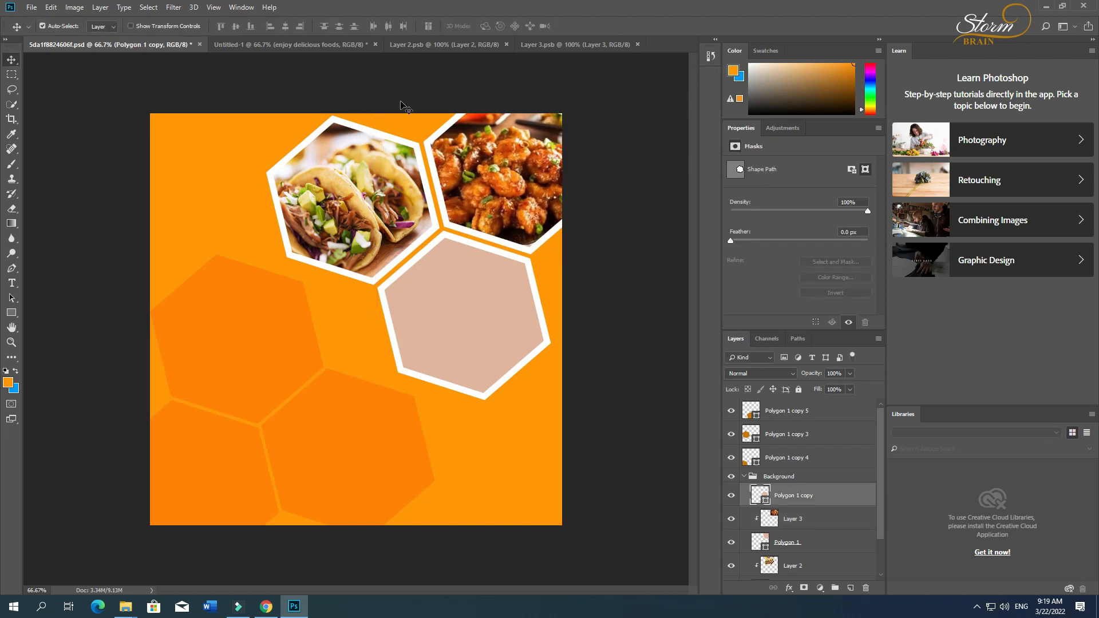
{"action": "left_click", "coordinate": [636, 44]}
{"action": "left_click", "coordinate": [476, 45]}
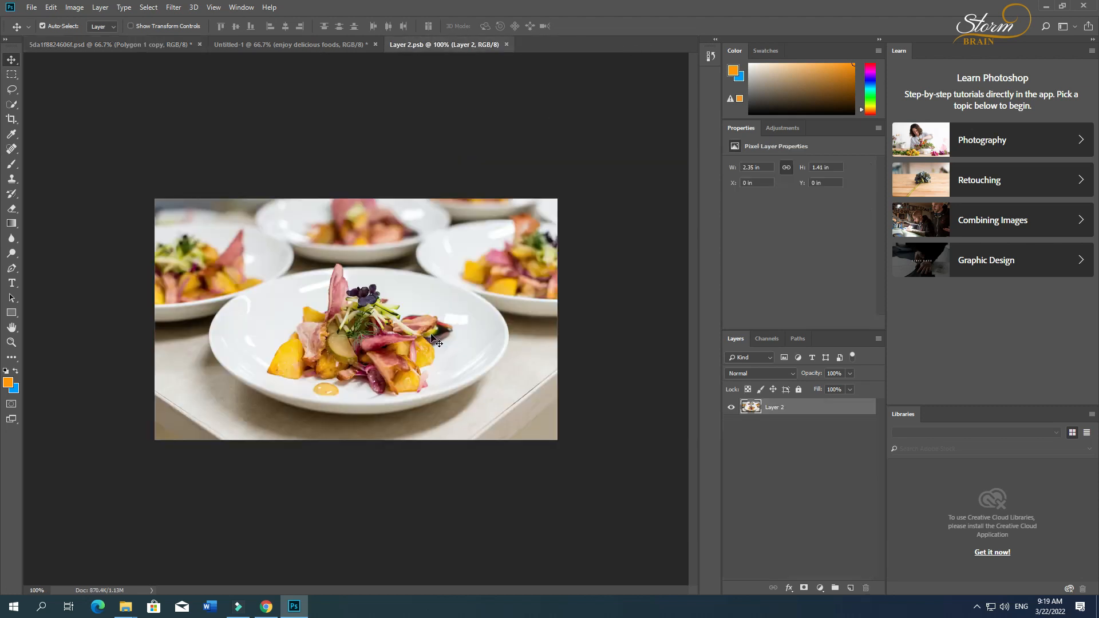
{"action": "left_click", "coordinate": [112, 46]}
{"action": "key", "text": "ctrl+v"}
{"action": "left_click_drag", "start_coordinate": [506, 363], "coordinate": [454, 317]}
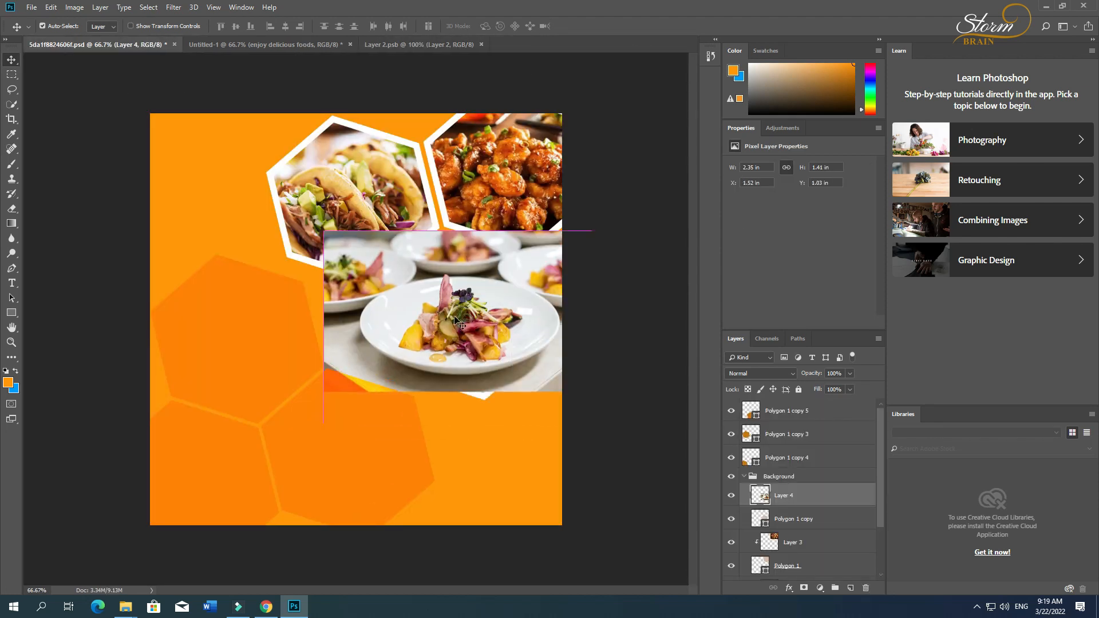
{"action": "left_click", "coordinate": [794, 503], "text": "alt"}
Reposition the plated salad photo within its hexagon to X 825 px, Y 530 px, and close Layer 2.psb
{"action": "key", "text": "ctrl"}
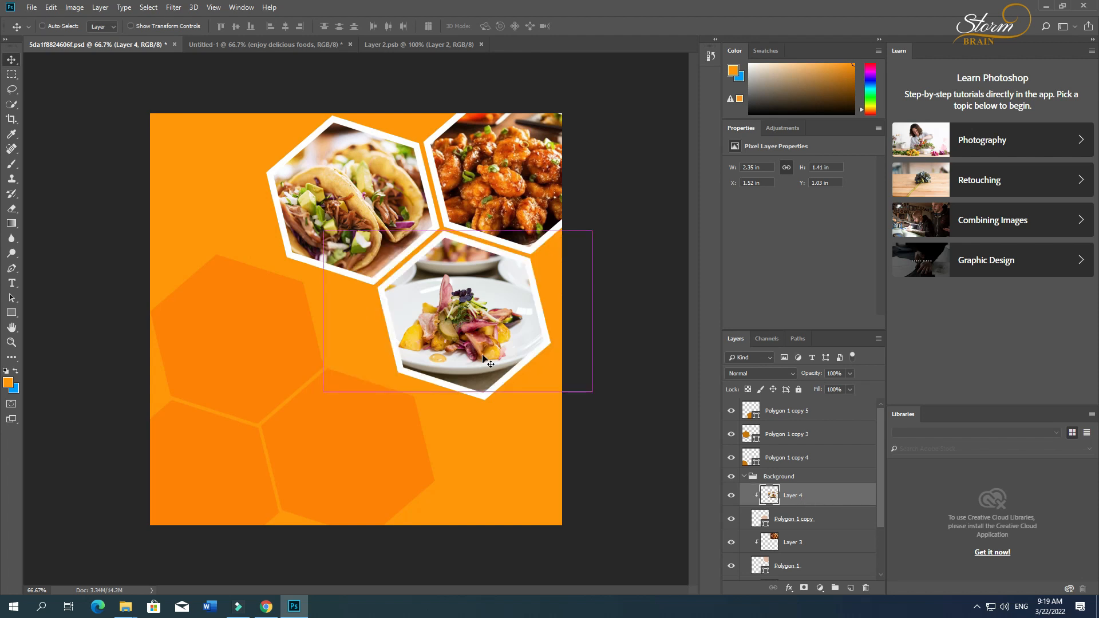
{"action": "key", "text": "ctrl+t"}
{"action": "left_click_drag", "start_coordinate": [483, 360], "coordinate": [494, 363]}
{"action": "key", "text": "Right"}
{"action": "key", "text": "Right"}
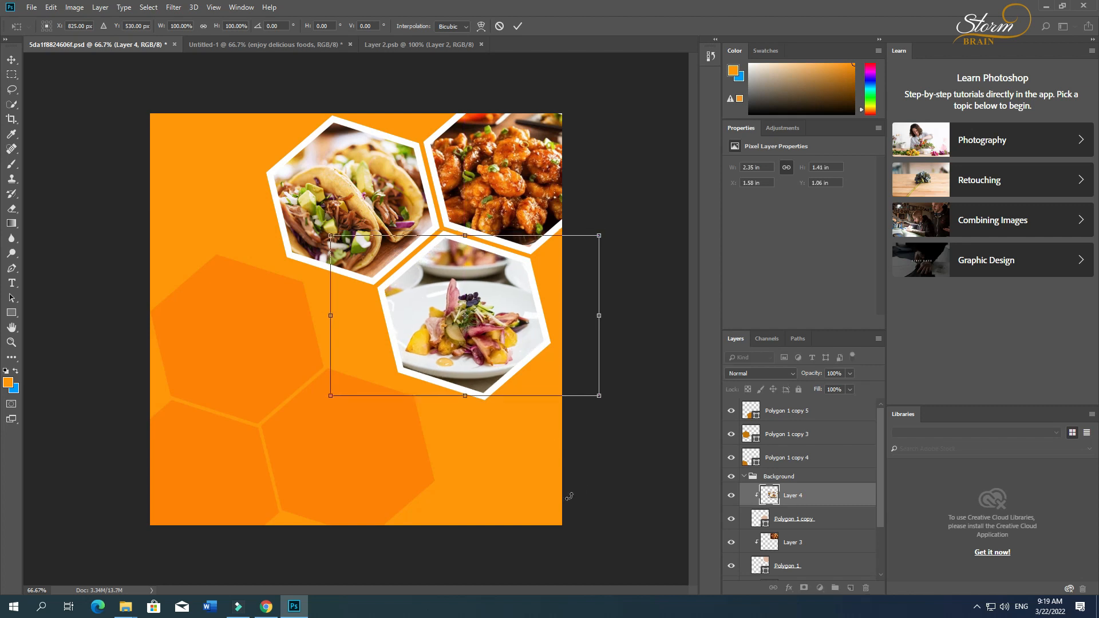
{"action": "key", "text": "Return"}
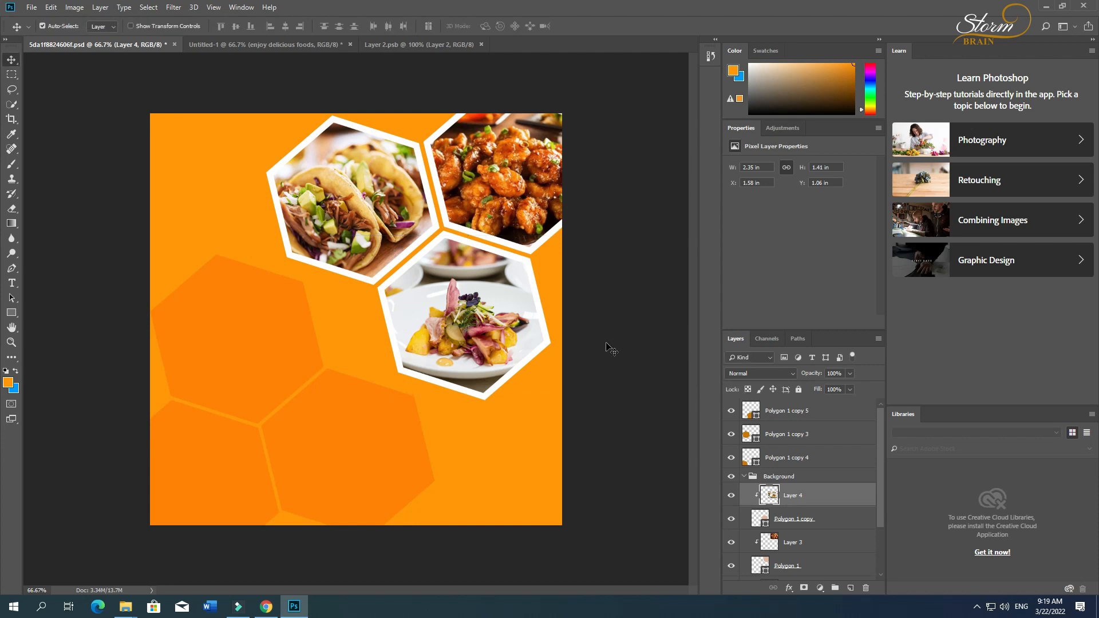
{"action": "left_click", "coordinate": [346, 429]}
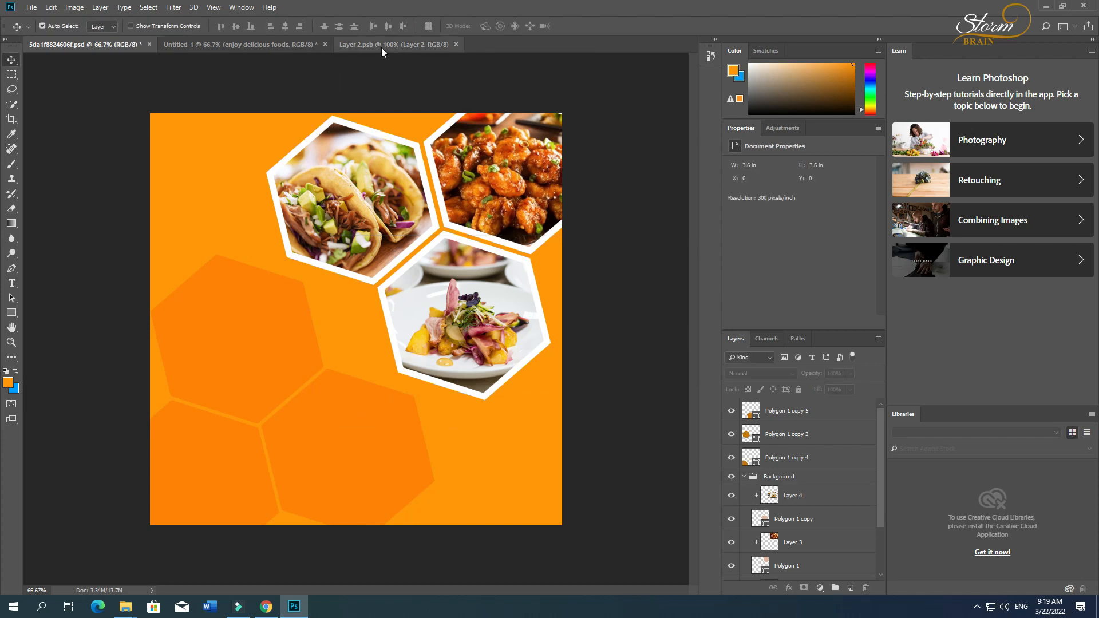
{"action": "left_click", "coordinate": [456, 44]}
Copy the "ENJOY DELICIOUS FOODS" text from Untitled-1 and place it over the translucent hexagons at the lower left
{"action": "left_click", "coordinate": [284, 45]}
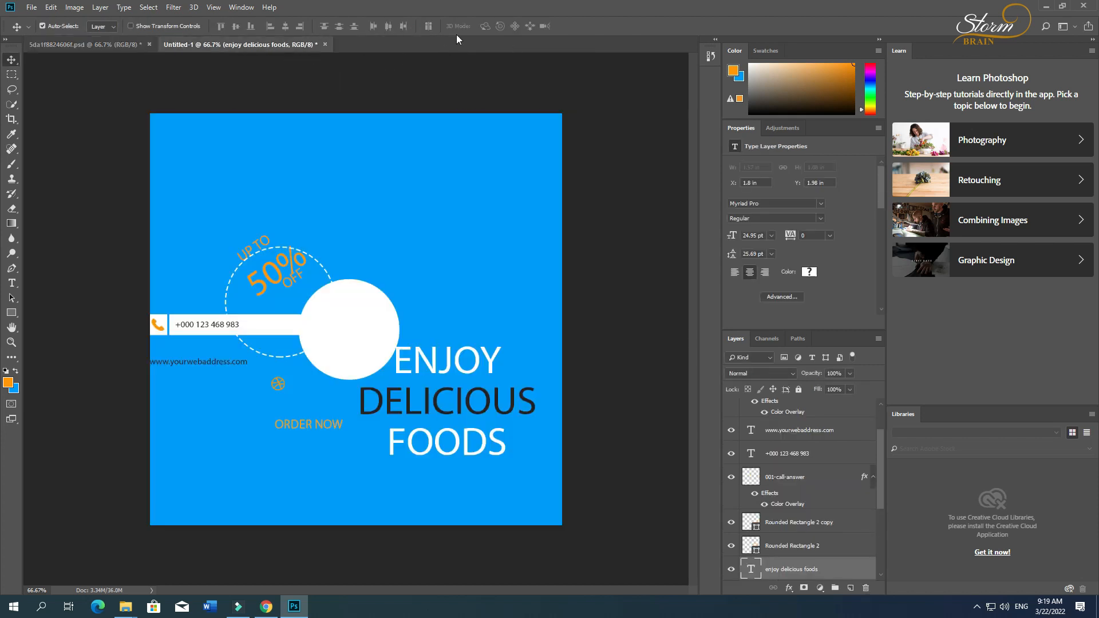
{"action": "left_click_drag", "start_coordinate": [452, 361], "coordinate": [182, 189]}
{"action": "left_click_drag", "start_coordinate": [247, 367], "coordinate": [275, 416]}
Select the whole "ENJOY DELICIOUS FOODS" text in the post and search the fonts for "mon"
{"action": "double_click", "coordinate": [260, 413]}
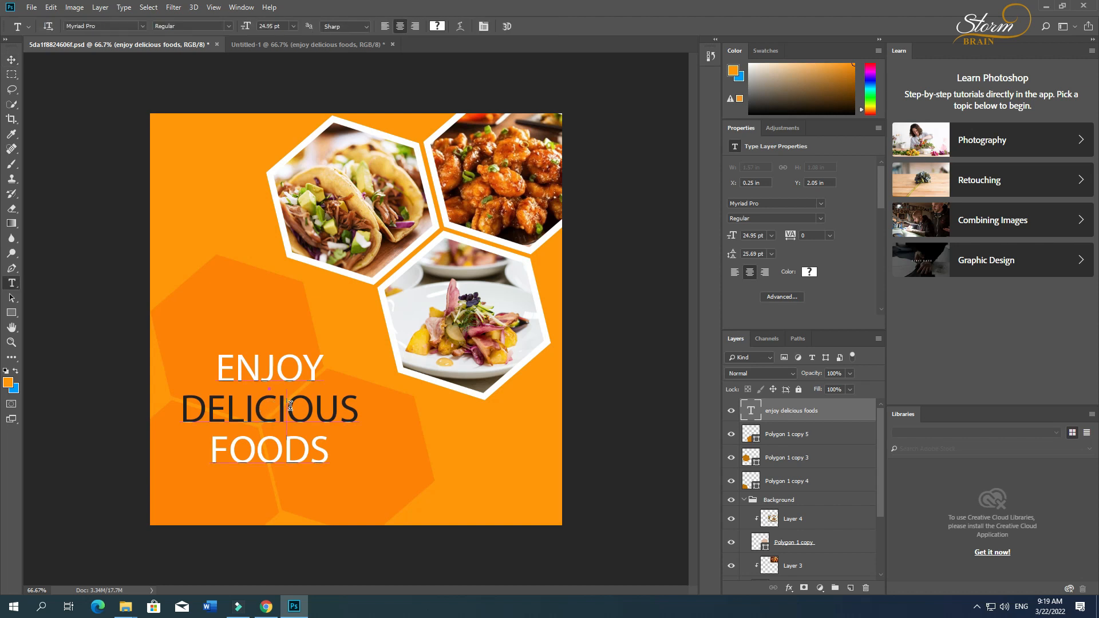
{"action": "left_click", "coordinate": [108, 30]}
{"action": "type", "text": "mon"}
{"action": "key", "text": "BackSpace"}
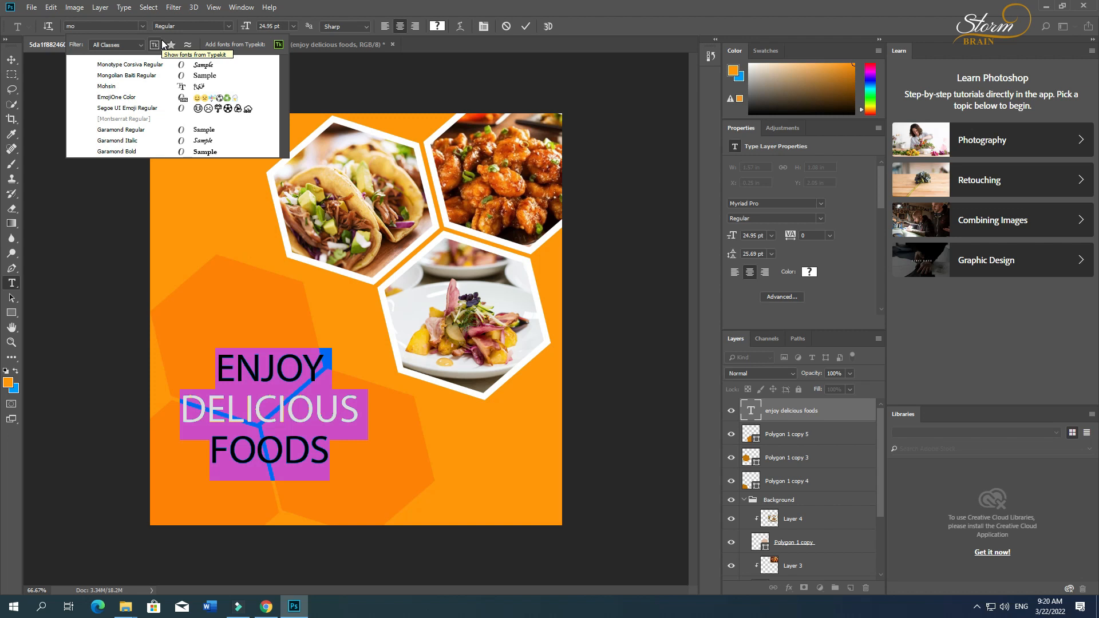
{"action": "key", "text": "BackSpace"}
{"action": "key", "text": "BackSpace"}
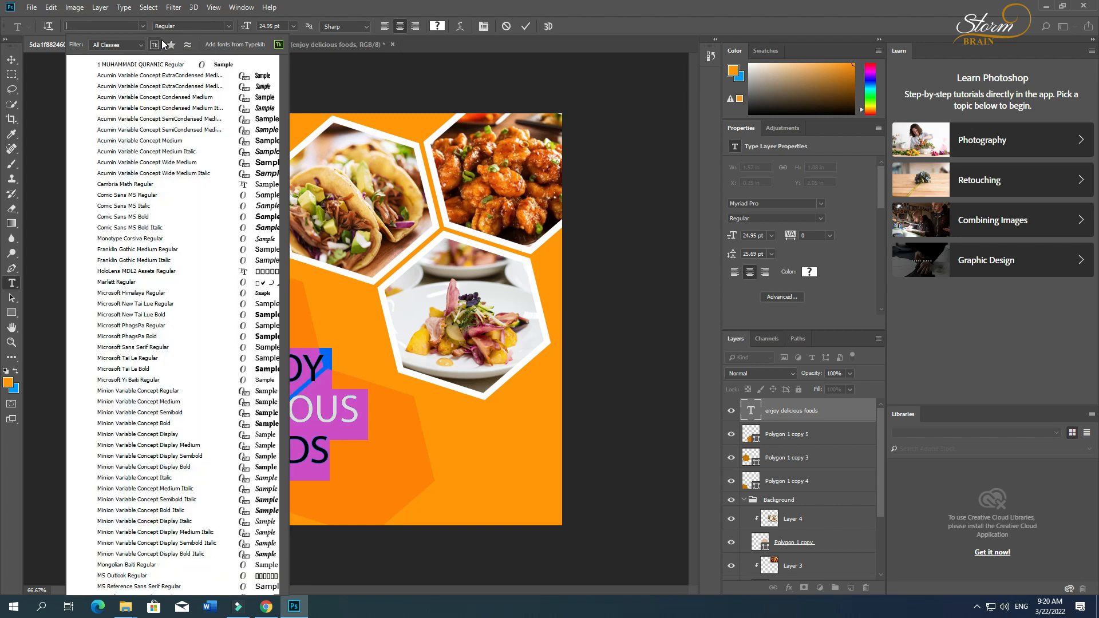
{"action": "key", "text": "Escape"}
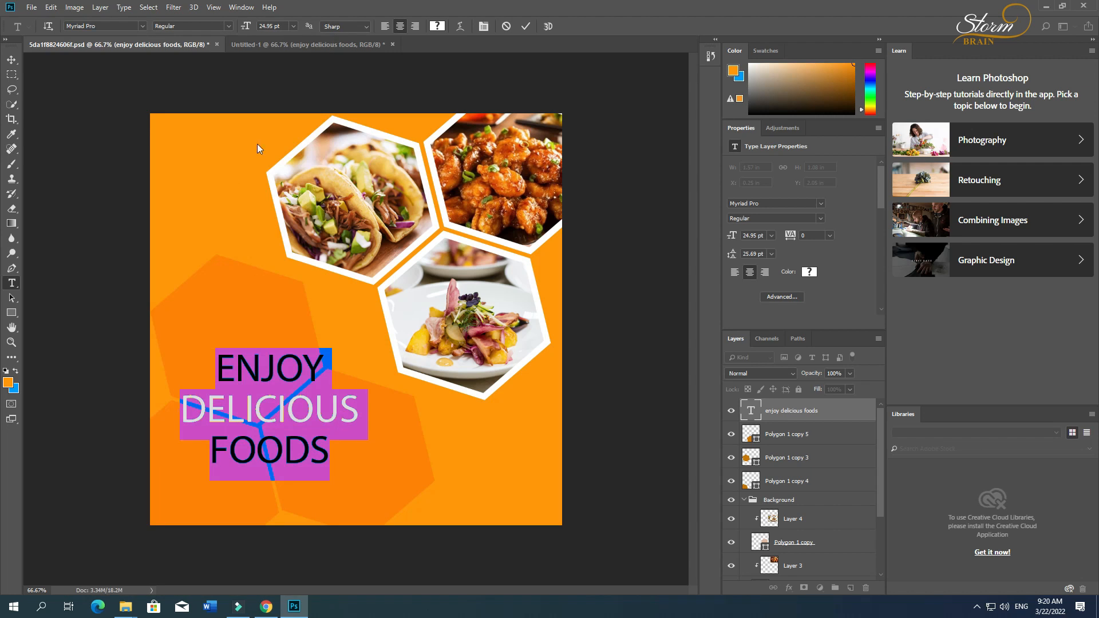
Set the "ENJOY DELICIOUS FOODS" headline to Bold and shift it about 0.08 in right and 0.07 in down
{"action": "left_click", "coordinate": [228, 26]}
{"action": "left_click", "coordinate": [177, 56]}
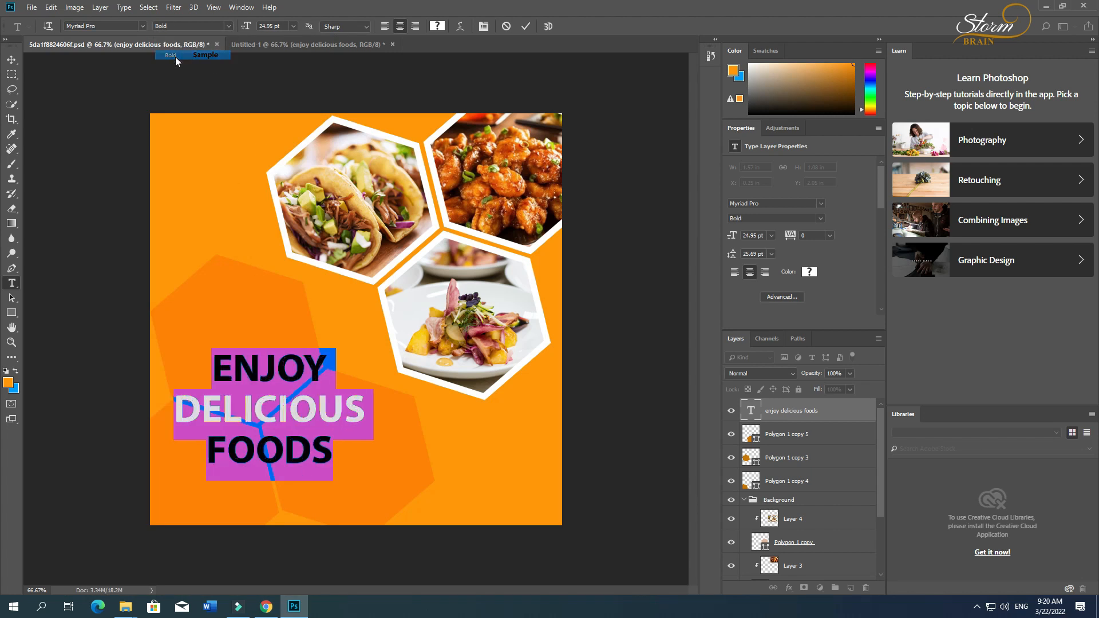
{"action": "left_click", "coordinate": [11, 59]}
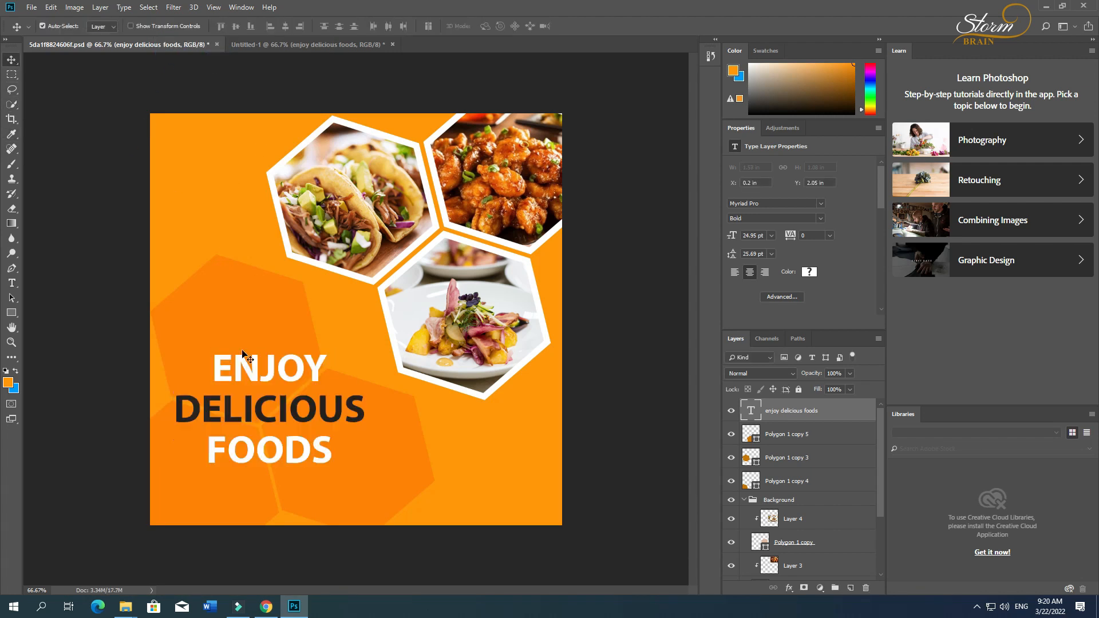
{"action": "left_click_drag", "start_coordinate": [262, 417], "coordinate": [270, 426]}
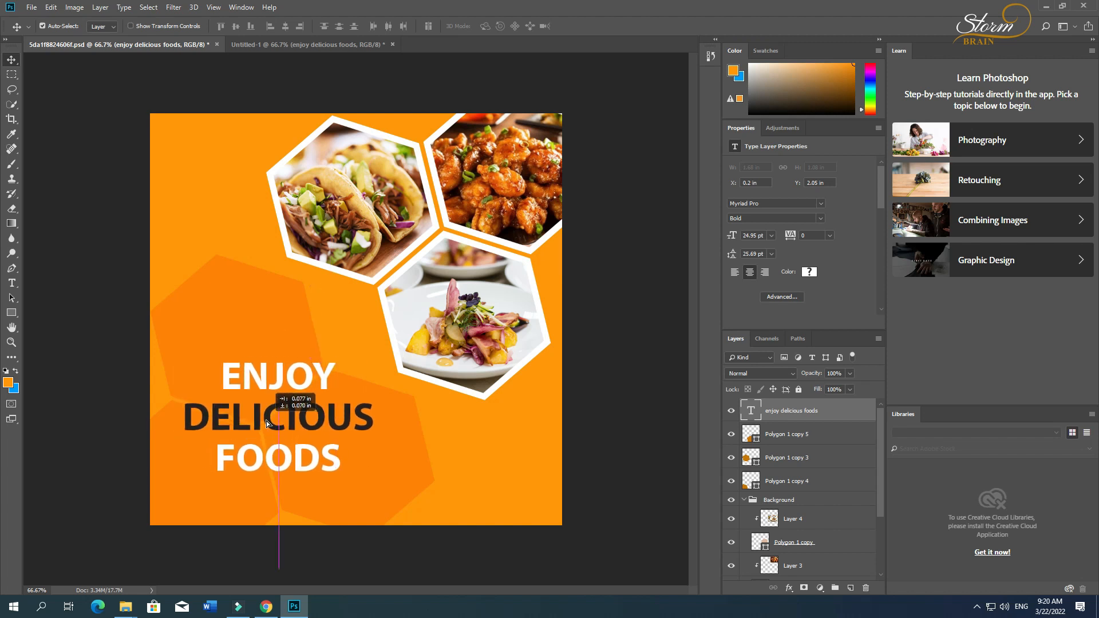
Copy the white circle and the dashed circle from Untitled-1 into the post above the headline
{"action": "left_click", "coordinate": [268, 47]}
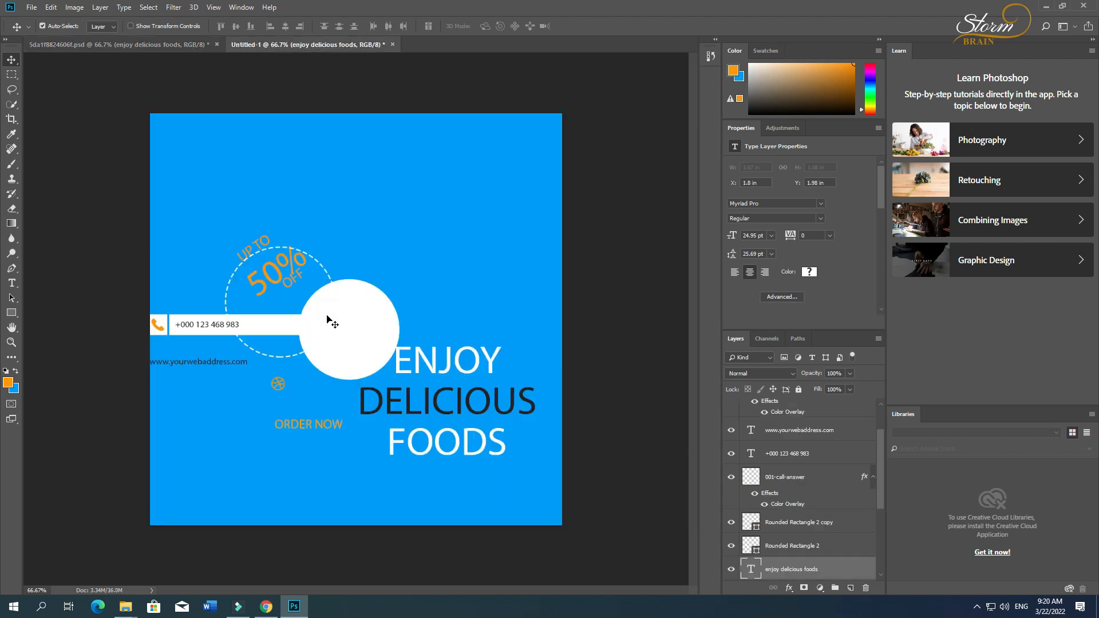
{"action": "left_click_drag", "start_coordinate": [362, 350], "coordinate": [233, 304]}
{"action": "left_click", "coordinate": [227, 48]}
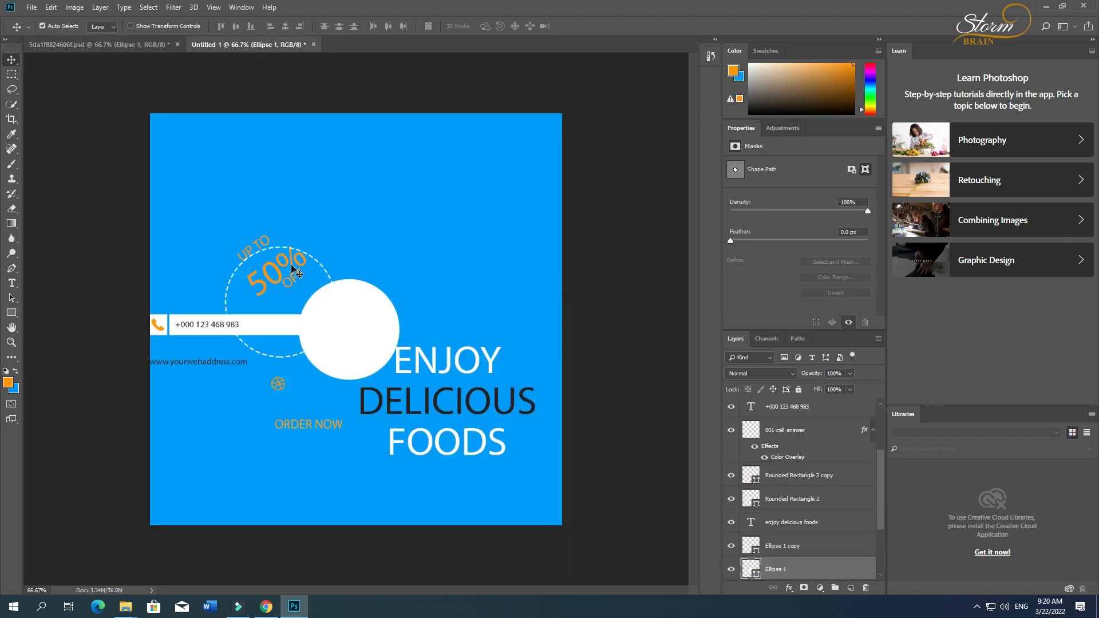
{"action": "scroll", "coordinate": [288, 271], "scroll_direction": "up", "scroll_amount": 6}
{"action": "scroll", "coordinate": [287, 271], "scroll_direction": "down", "scroll_amount": 4}
{"action": "left_click_drag", "start_coordinate": [373, 241], "coordinate": [244, 294]}
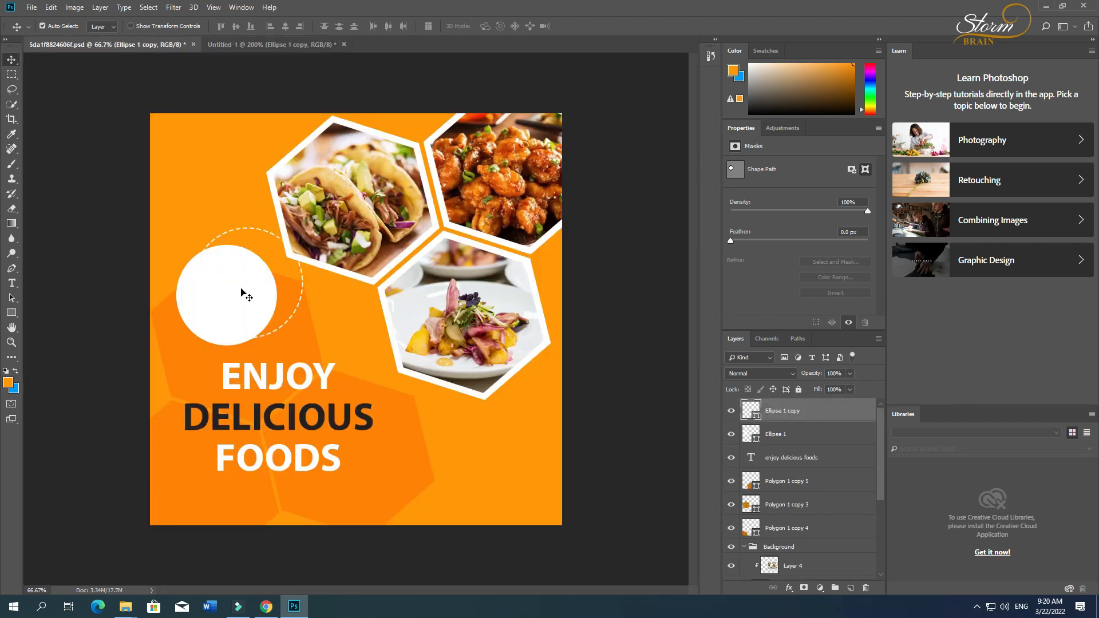
{"action": "key", "text": "ctrl+t"}
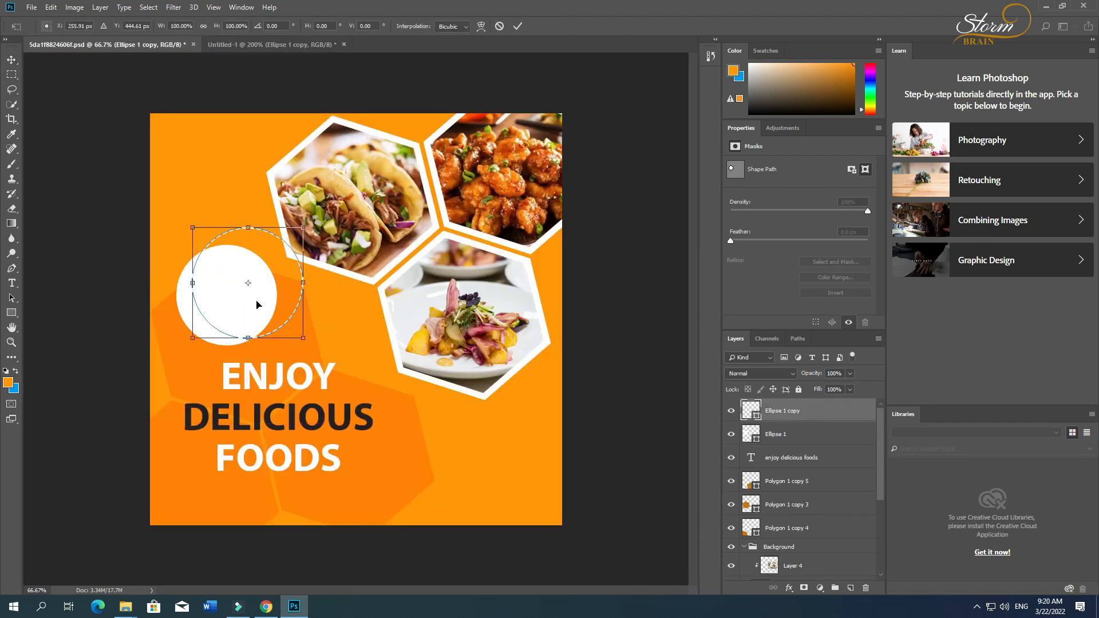
{"action": "key", "text": "Return"}
Center the white and dashed circles on each other and move them together to the empty area beside the taco hexagon
{"action": "left_click", "coordinate": [270, 298], "text": "shift"}
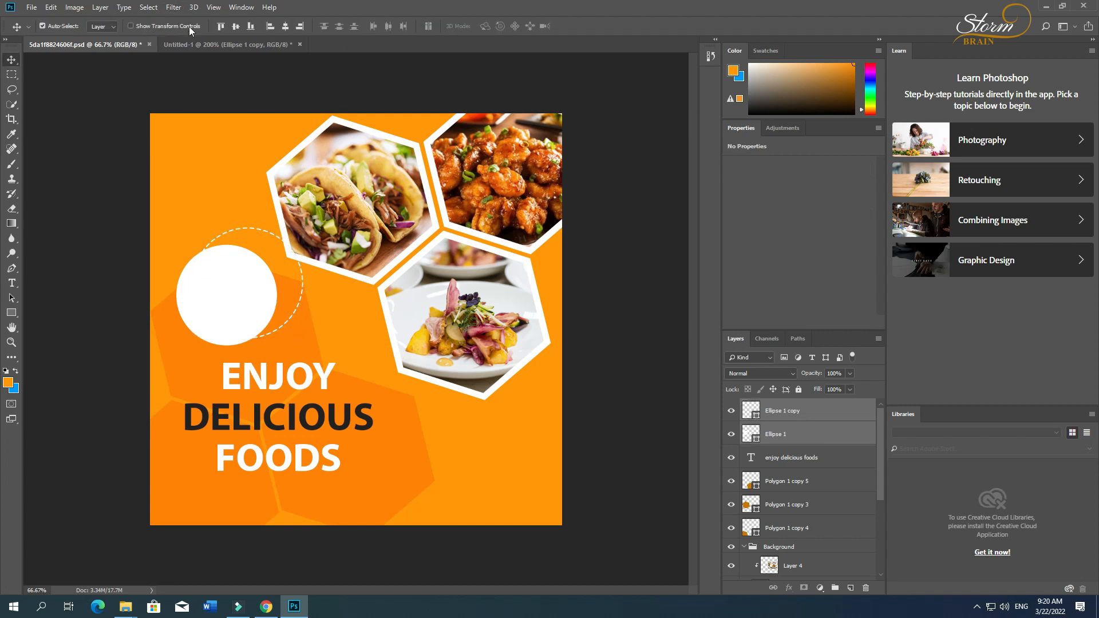
{"action": "left_click", "coordinate": [236, 26]}
{"action": "left_click", "coordinate": [285, 26]}
{"action": "left_click_drag", "start_coordinate": [239, 290], "coordinate": [218, 296]}
{"action": "left_click_drag", "start_coordinate": [218, 294], "coordinate": [219, 253]}
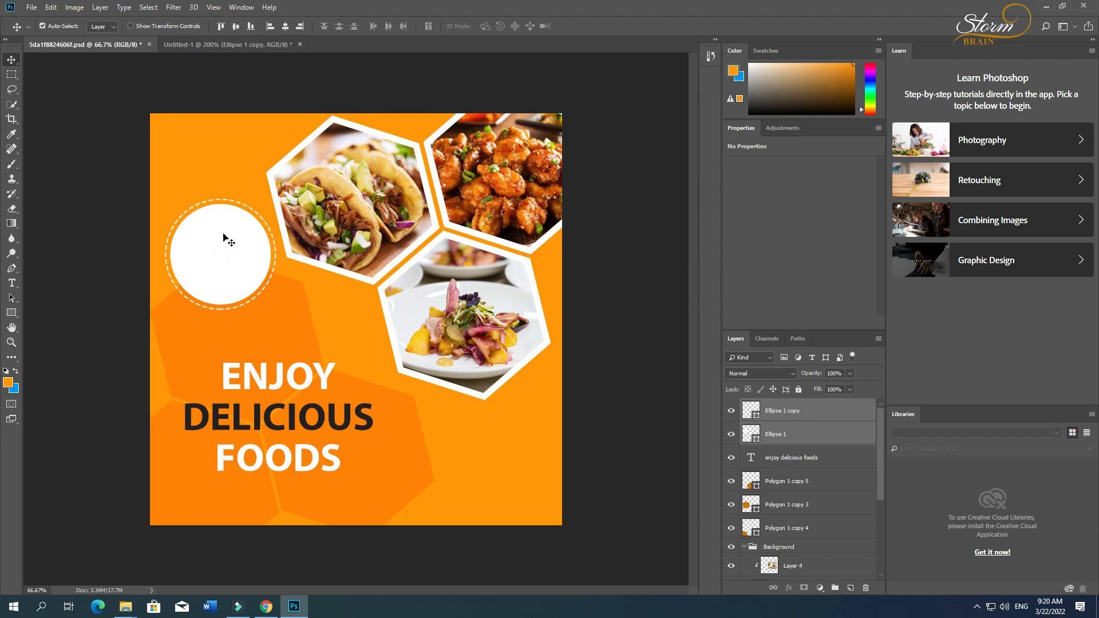
Copy the "UP TO", "50%" and "OFF" texts together from Untitled-1 and place them inside the white circle
{"action": "left_click", "coordinate": [233, 45]}
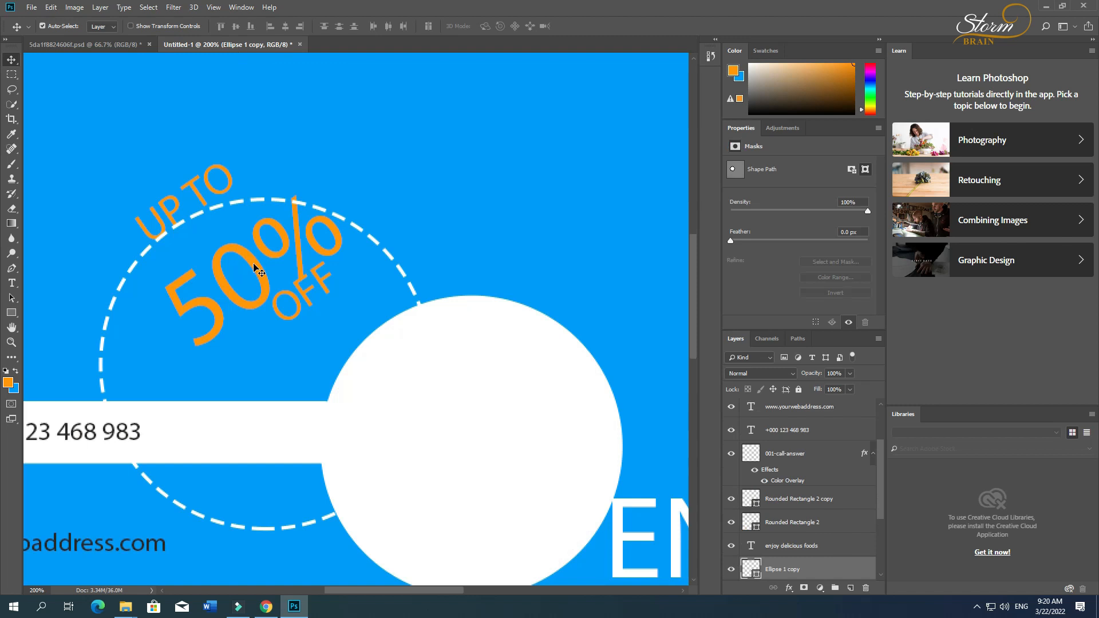
{"action": "left_click", "coordinate": [281, 293]}
{"action": "left_click", "coordinate": [298, 304], "text": "shift"}
{"action": "left_click", "coordinate": [204, 202], "text": "shift"}
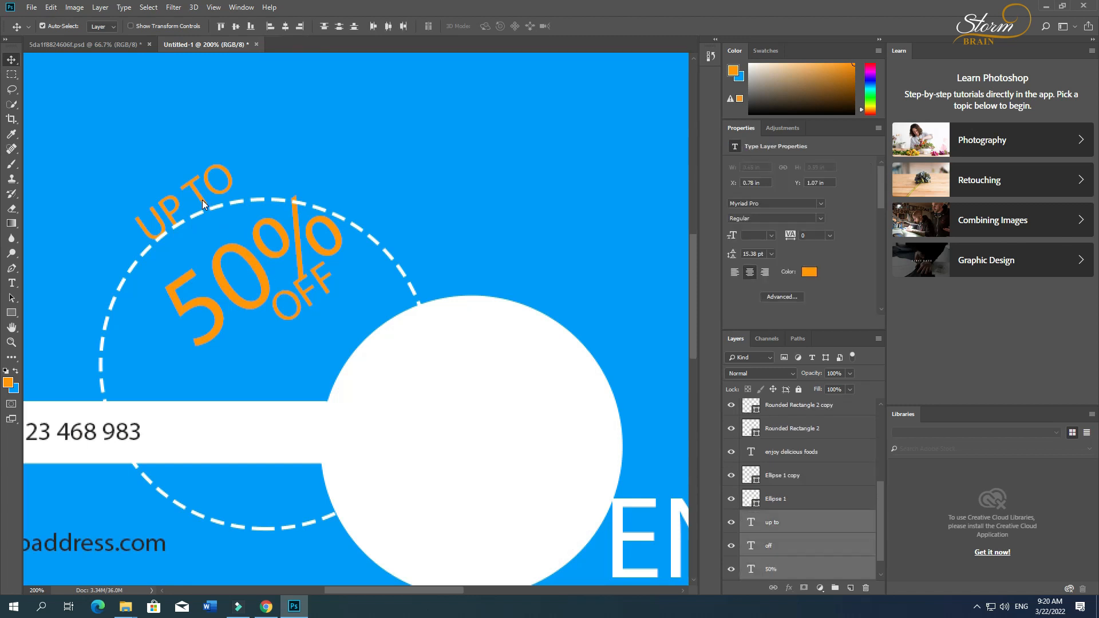
{"action": "left_click_drag", "start_coordinate": [203, 202], "coordinate": [235, 269]}
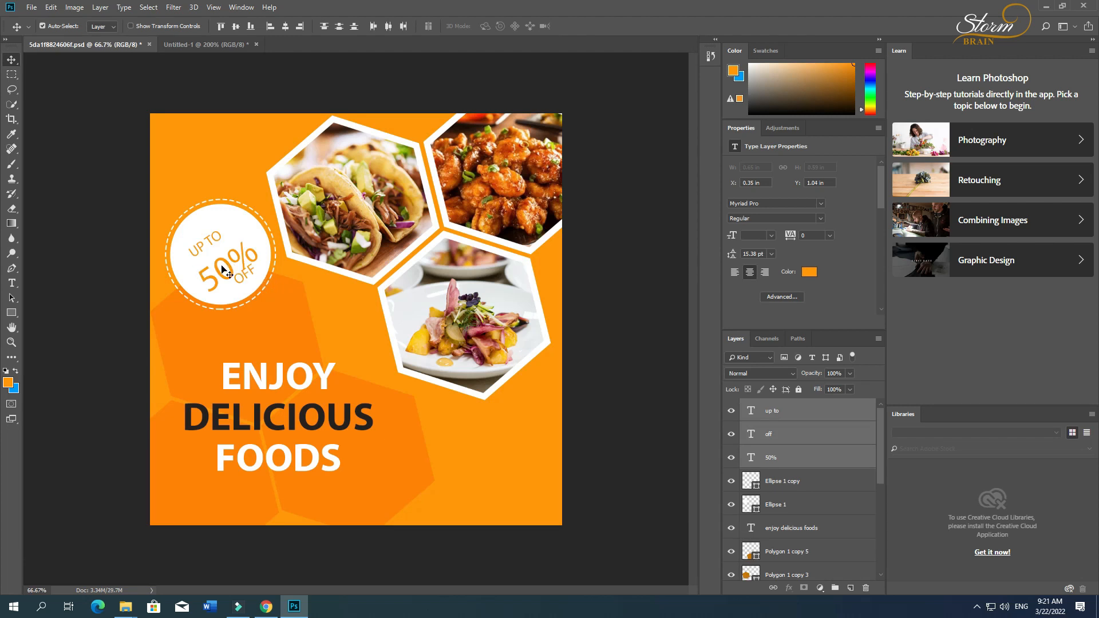
Center the "50%" text horizontally and vertically on the white circle, Ellipse 1
{"action": "left_click", "coordinate": [226, 298]}
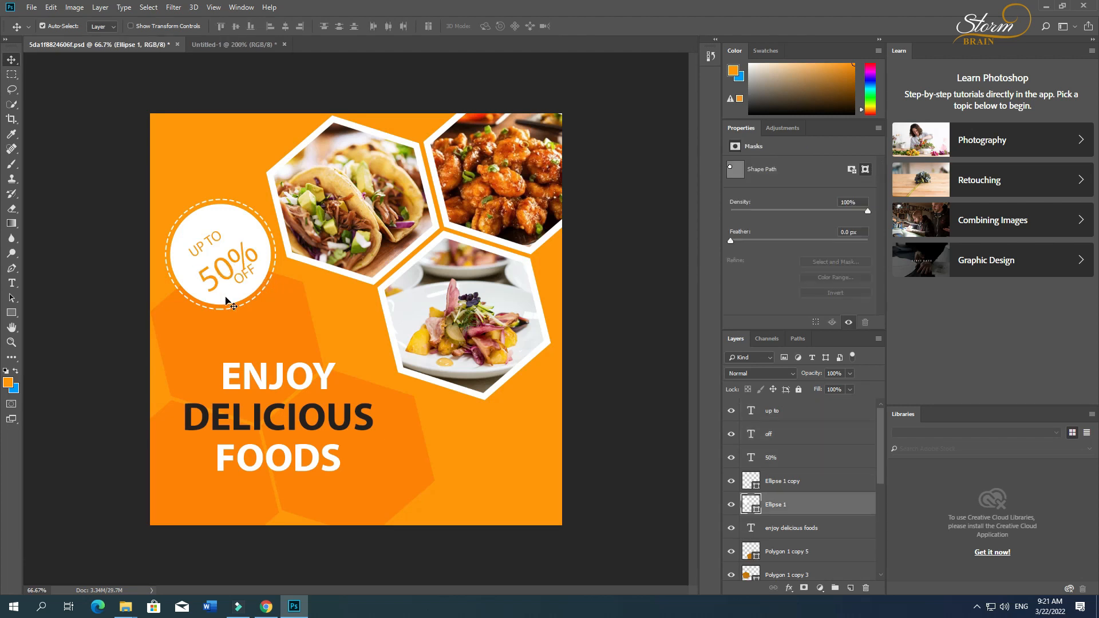
{"action": "left_click_drag", "start_coordinate": [221, 270], "coordinate": [212, 262]}
{"action": "left_click", "coordinate": [218, 283], "text": "shift"}
{"action": "left_click", "coordinate": [236, 27]}
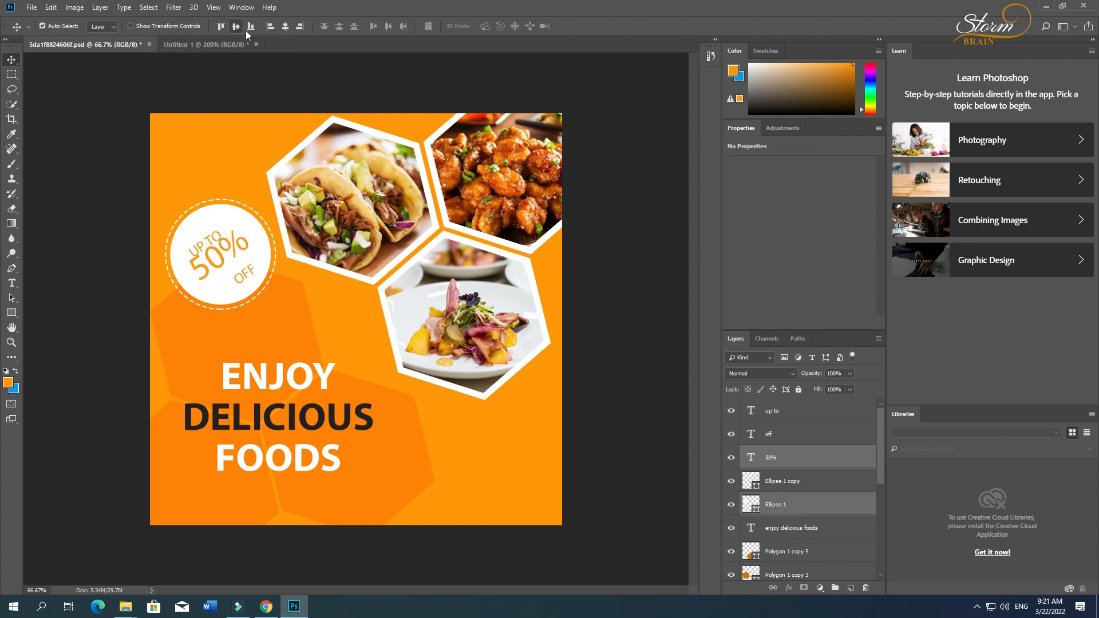
{"action": "left_click", "coordinate": [285, 27]}
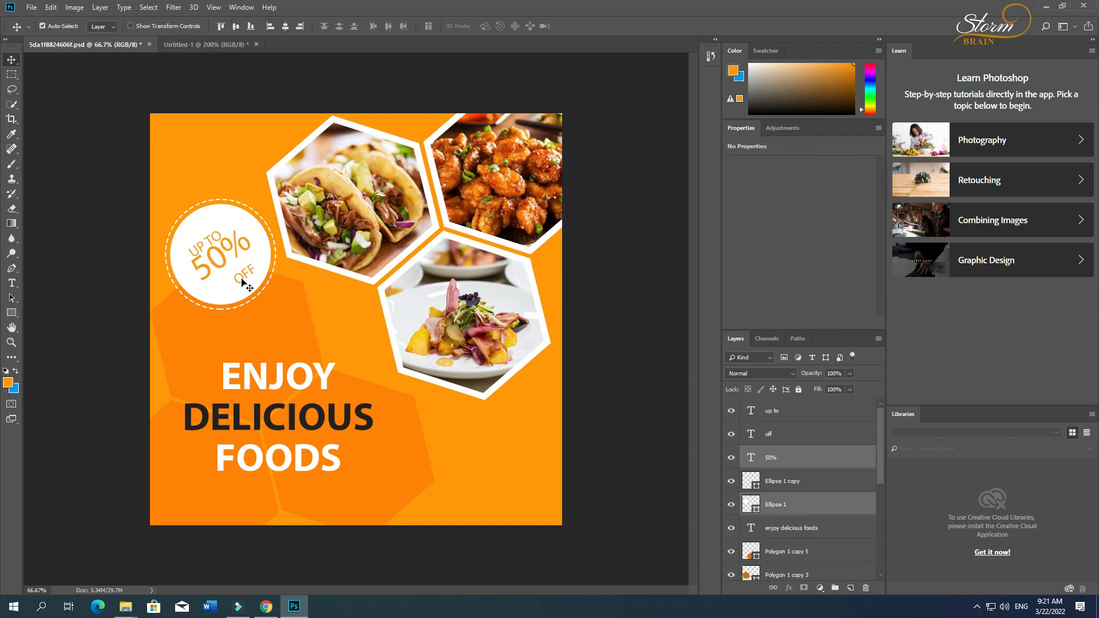
Move "OFF" up close beneath the percent sign and raise "UP TO" slightly above the "50%" text
{"action": "scroll", "coordinate": [245, 274], "scroll_direction": "up", "scroll_amount": 5}
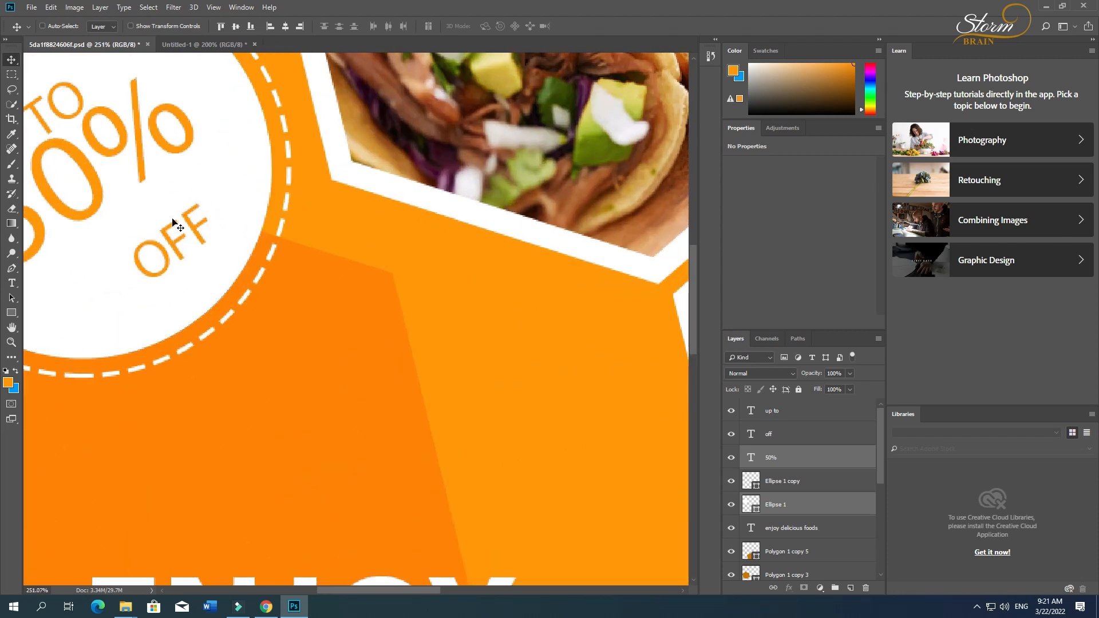
{"action": "left_click_drag", "start_coordinate": [198, 229], "coordinate": [187, 171]}
{"action": "scroll", "coordinate": [115, 264], "scroll_direction": "down", "scroll_amount": 3}
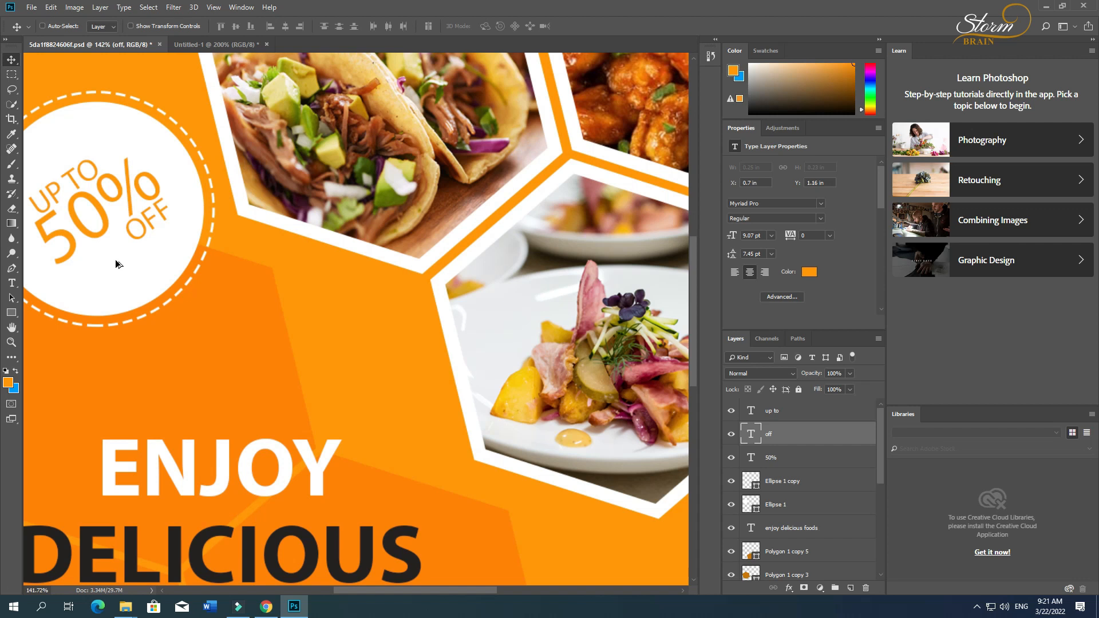
{"action": "left_click_drag", "start_coordinate": [75, 184], "coordinate": [73, 169]}
{"action": "scroll", "coordinate": [196, 280], "scroll_direction": "down", "scroll_amount": 3}
{"action": "key", "text": "ctrl"}
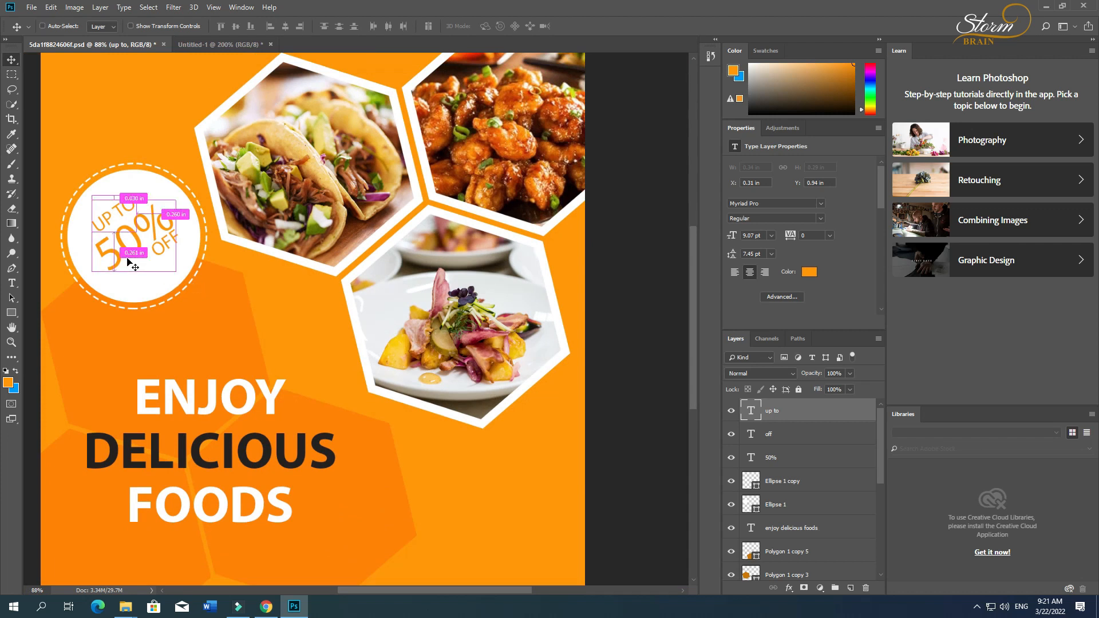
Set the "50%" text in the white circle to Myriad Pro Bold
{"action": "key", "text": "t"}
{"action": "double_click", "coordinate": [127, 234]}
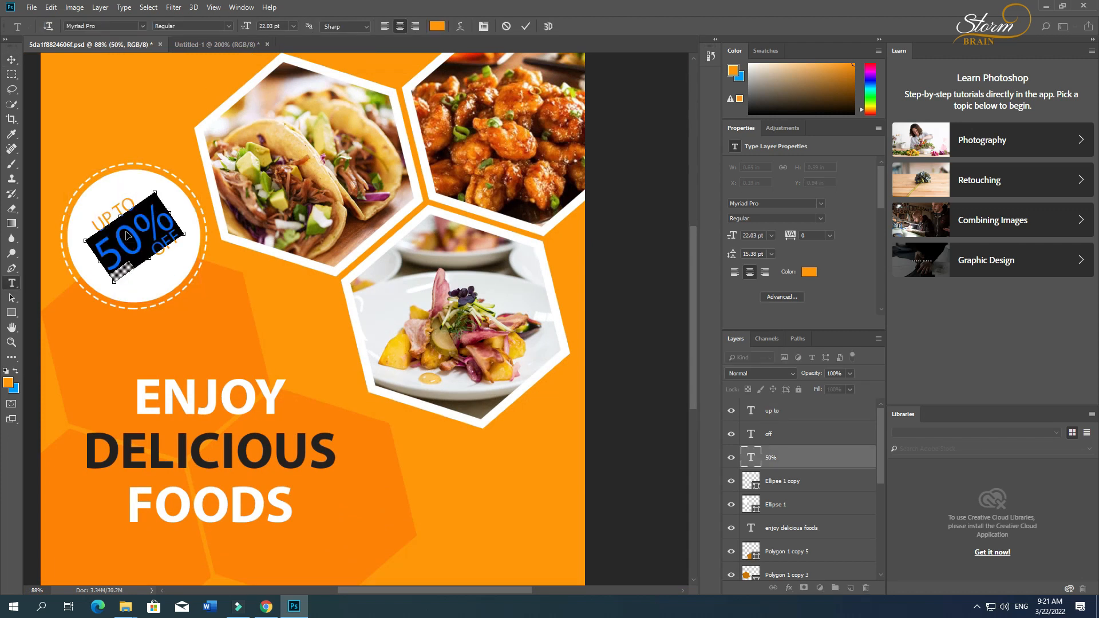
{"action": "left_click", "coordinate": [223, 26]}
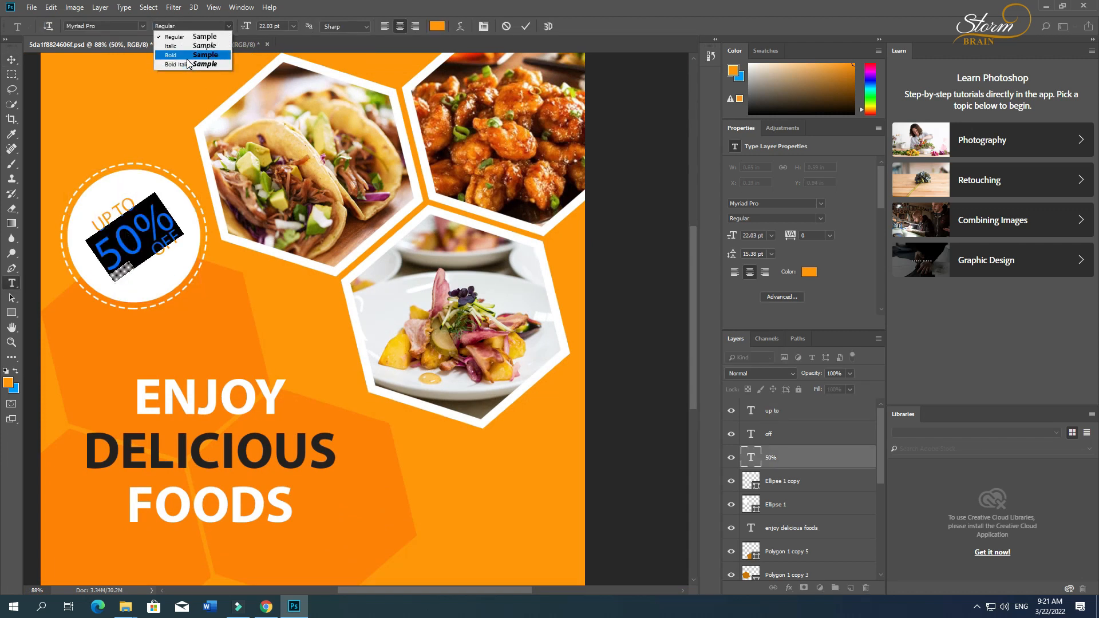
{"action": "left_click", "coordinate": [186, 59]}
{"action": "left_click", "coordinate": [144, 235]}
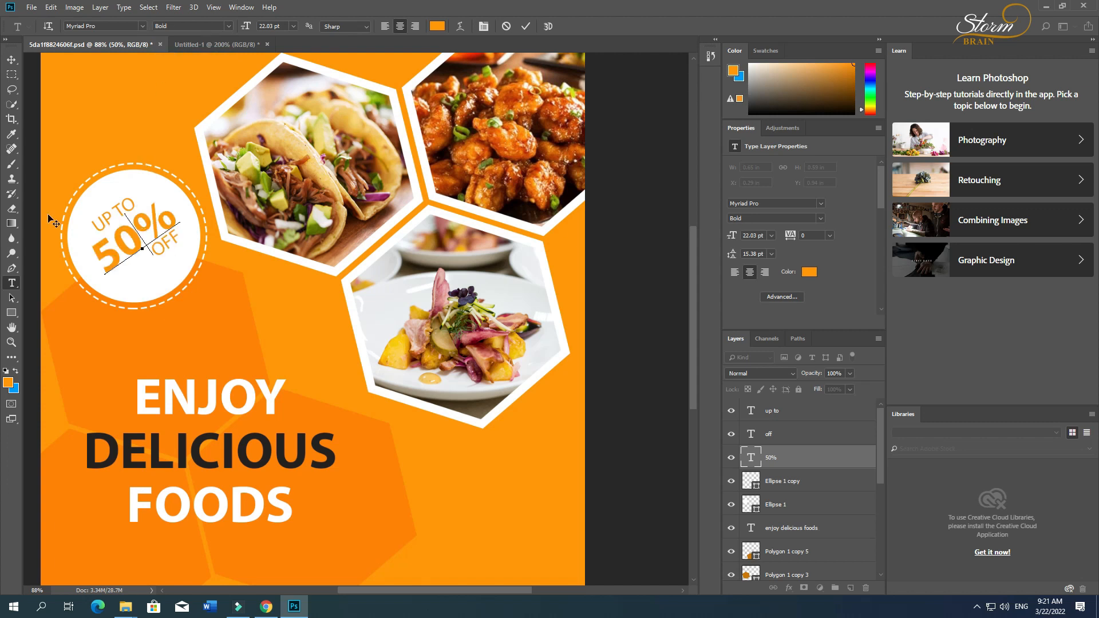
{"action": "left_click", "coordinate": [11, 60]}
Set the "OFF" text beneath the percent sign to Myriad Pro Bold
{"action": "key", "text": "t"}
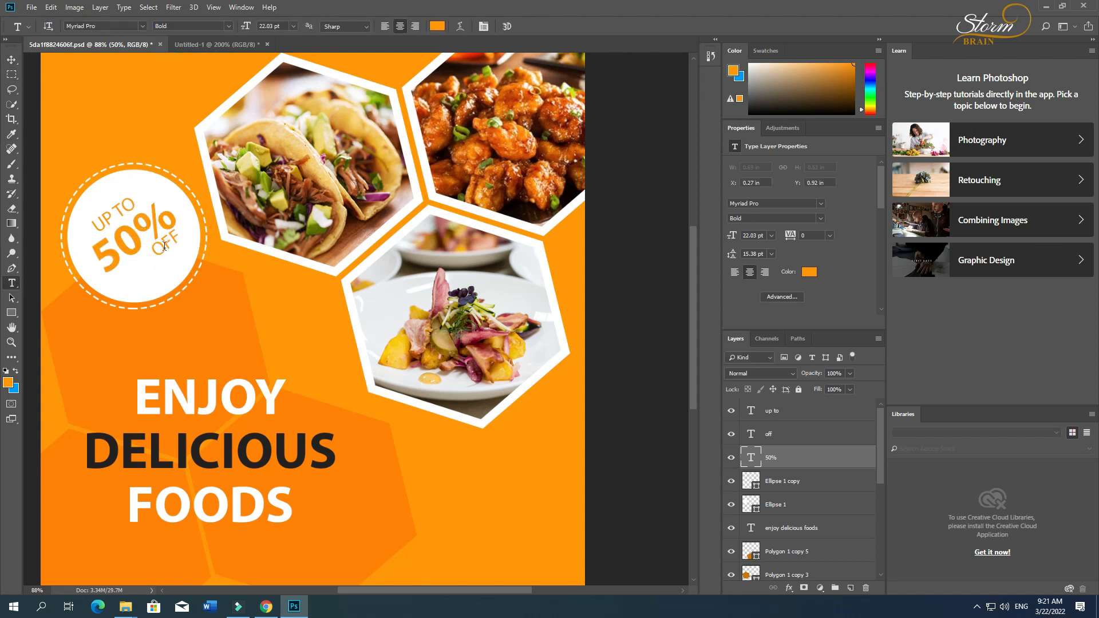
{"action": "double_click", "coordinate": [165, 243]}
{"action": "left_click", "coordinate": [231, 27]}
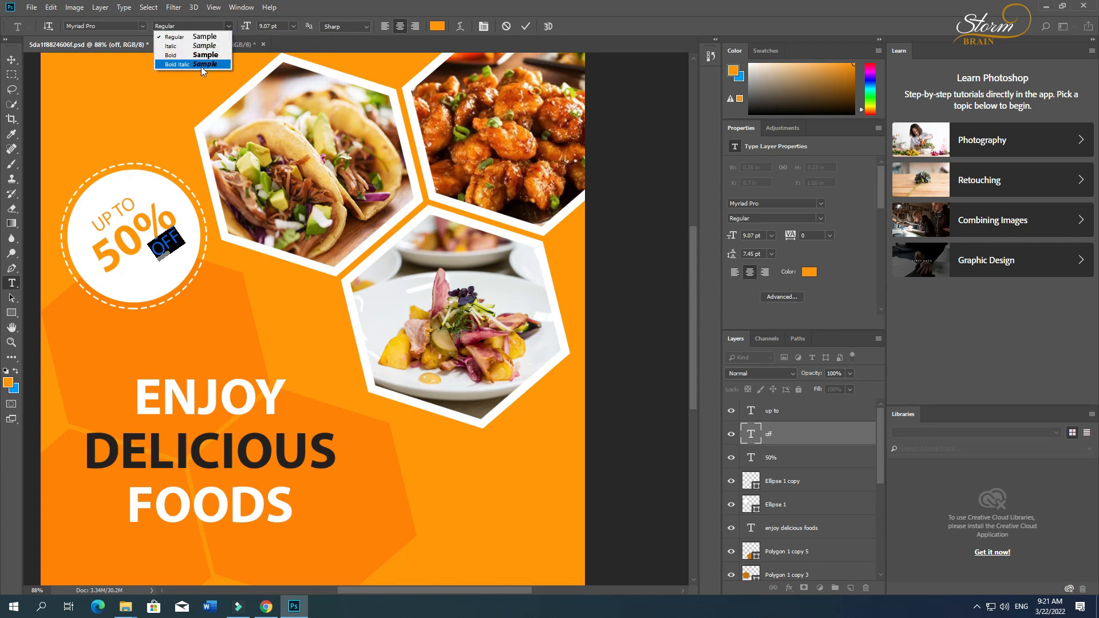
{"action": "left_click", "coordinate": [221, 58]}
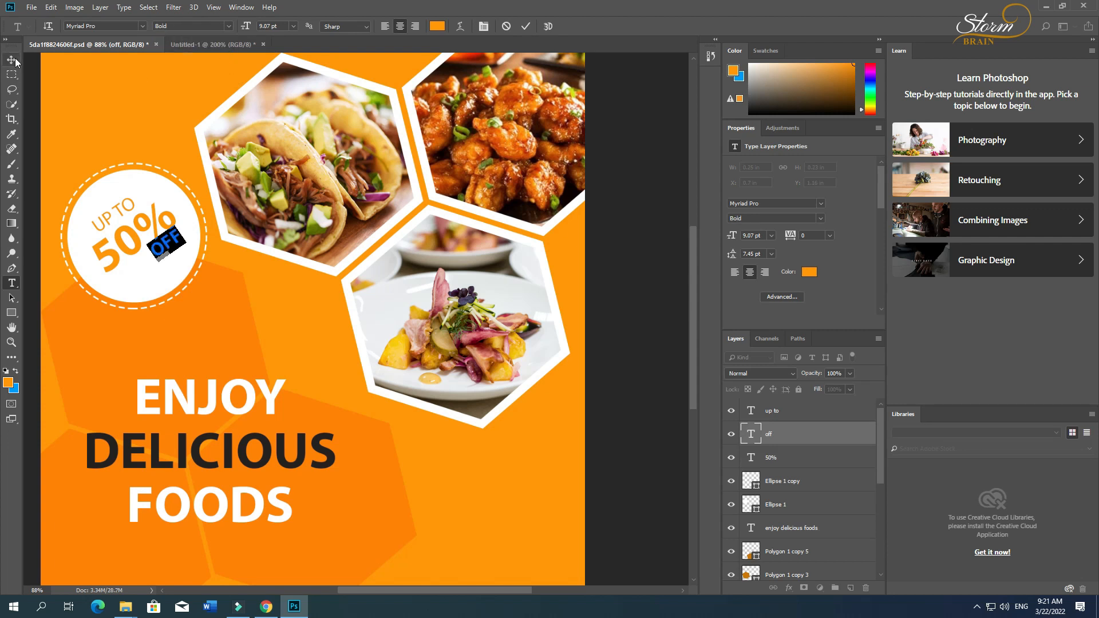
{"action": "left_click", "coordinate": [11, 282]}
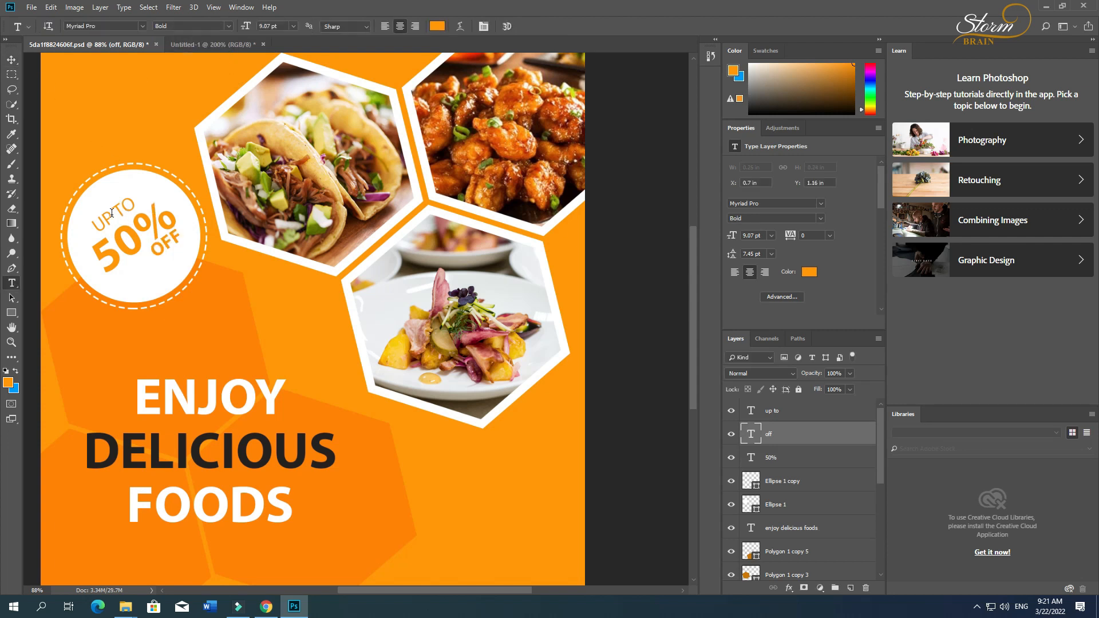
{"action": "left_click", "coordinate": [12, 60]}
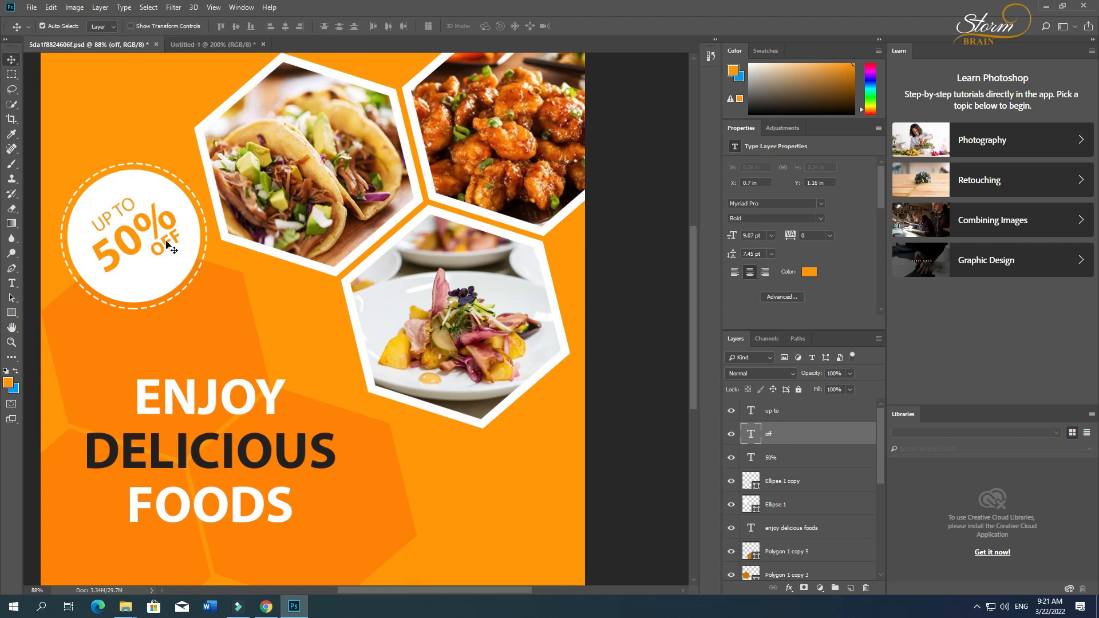
Fine-tune the "OFF" text's position below the percent sign to X 0.72 in, Y 1.15 in
{"action": "left_click_drag", "start_coordinate": [170, 244], "coordinate": [171, 239]}
{"action": "scroll", "coordinate": [171, 239], "scroll_direction": "up", "scroll_amount": 5}
{"action": "key", "text": "Right"}
{"action": "key", "text": "Right"}
{"action": "key", "text": "Down"}
{"action": "key", "text": "Down"}
{"action": "key", "text": "Down"}
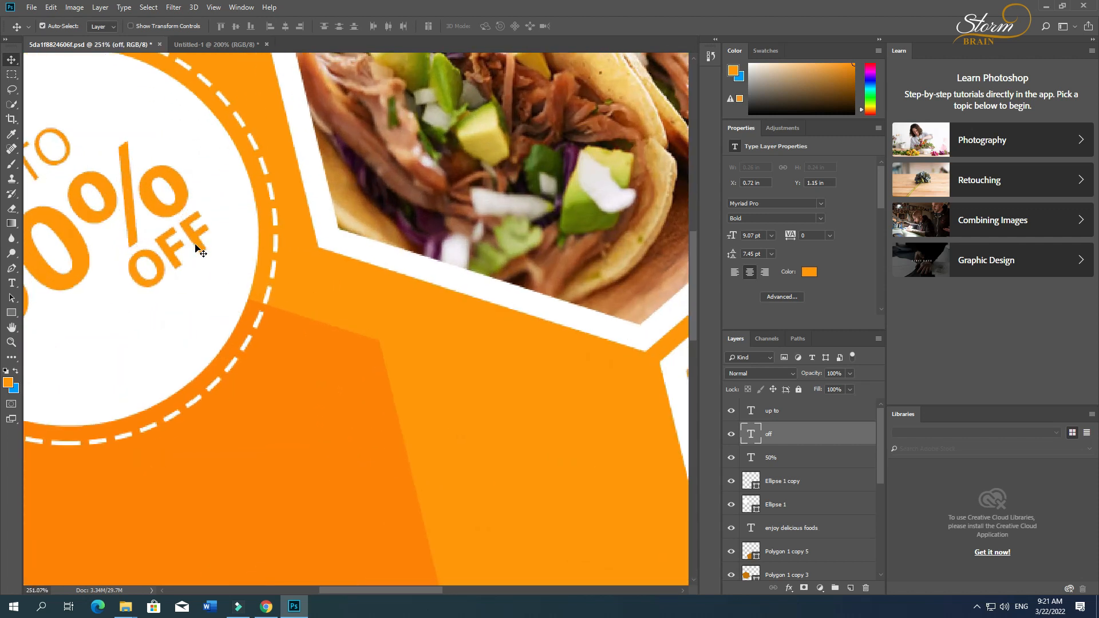
{"action": "scroll", "coordinate": [132, 271], "scroll_direction": "up", "scroll_amount": 2}
{"action": "scroll", "coordinate": [131, 271], "scroll_direction": "down", "scroll_amount": 5}
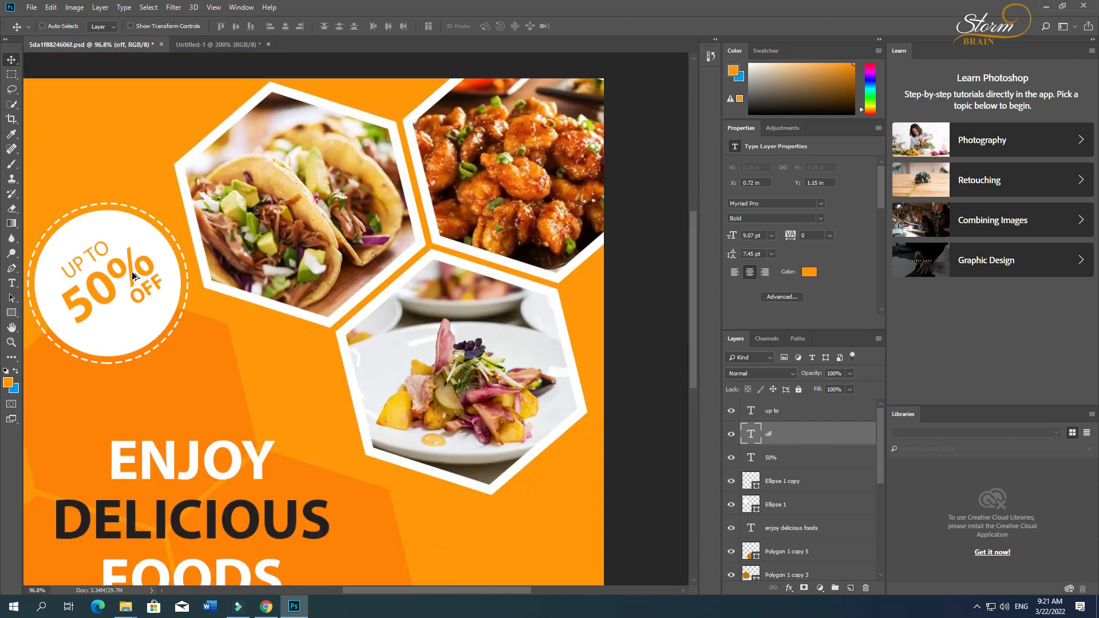
Shift the "UP TO" text slightly to the right above "50%" and nudge it up
{"action": "left_click", "coordinate": [95, 262], "text": "ctrl"}
{"action": "left_click_drag", "start_coordinate": [93, 257], "coordinate": [99, 259]}
{"action": "key", "text": "Up"}
{"action": "key", "text": "Up"}
Select the "UP TO", "50%" and "OFF" texts together and enlarge them slightly to fill the white circle
{"action": "left_click", "coordinate": [142, 295], "text": "shift"}
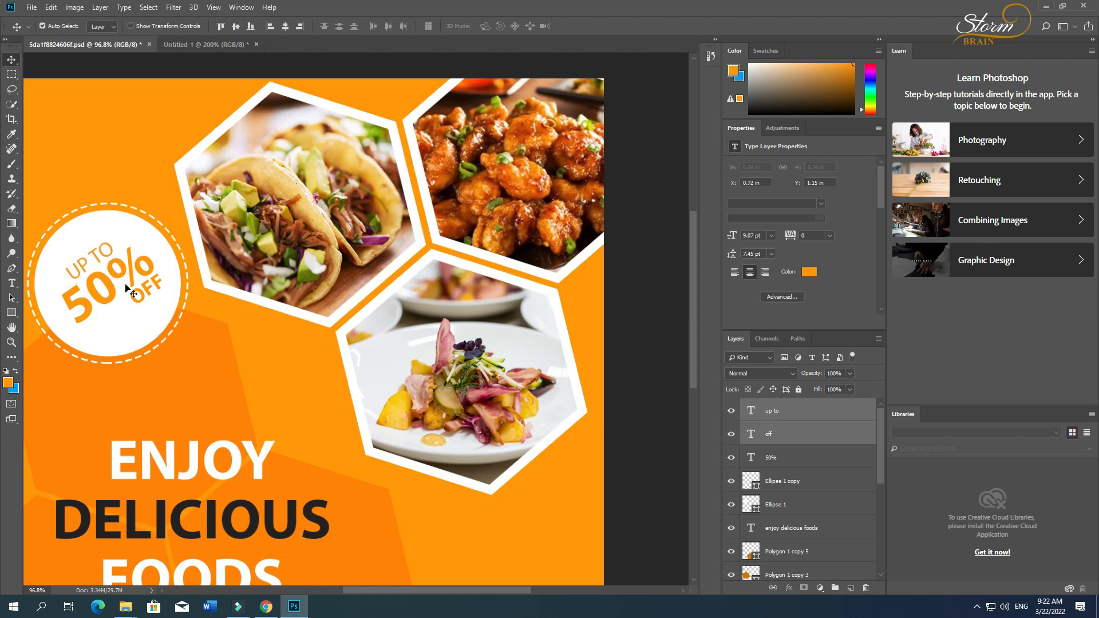
{"action": "left_click", "coordinate": [119, 294], "text": "shift"}
{"action": "key", "text": "ctrl+t"}
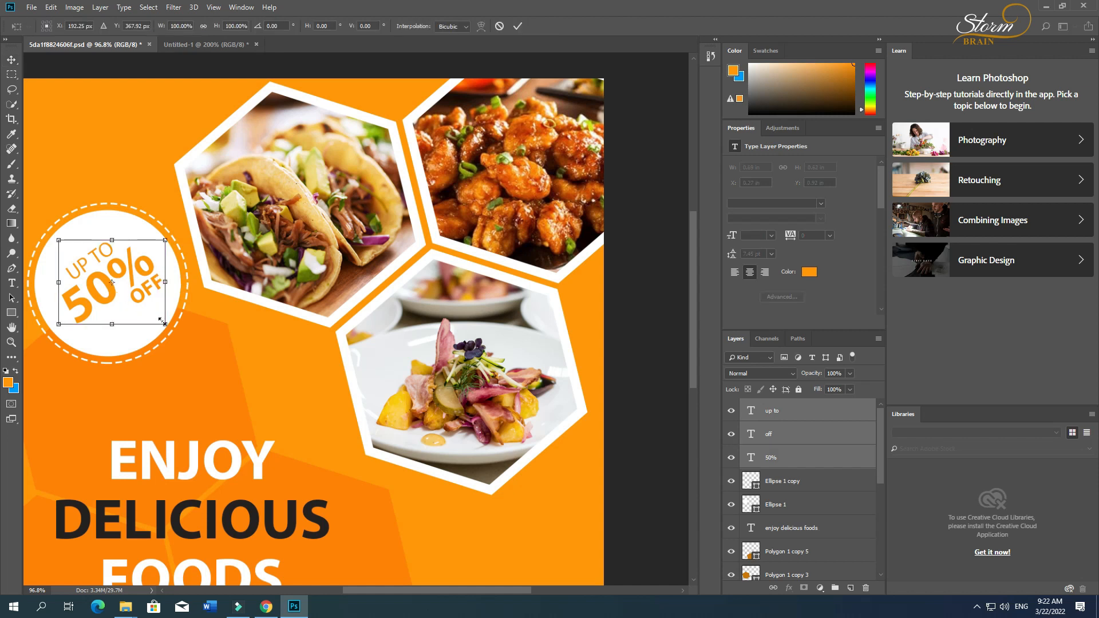
{"action": "left_click_drag", "start_coordinate": [168, 331], "coordinate": [172, 338]}
{"action": "key", "text": "Return"}
{"action": "key", "text": "ctrl+0"}
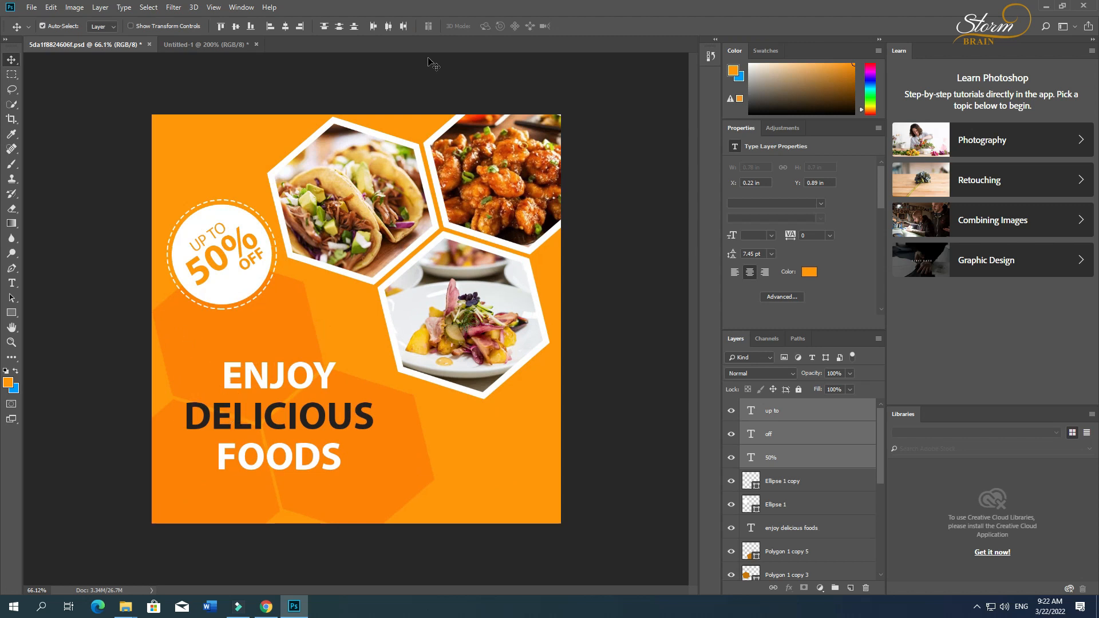
Draw a rounded rectangle about 281 by 60 px with 13 px corners below "FOODS" and fill it white
{"action": "left_click", "coordinate": [194, 46]}
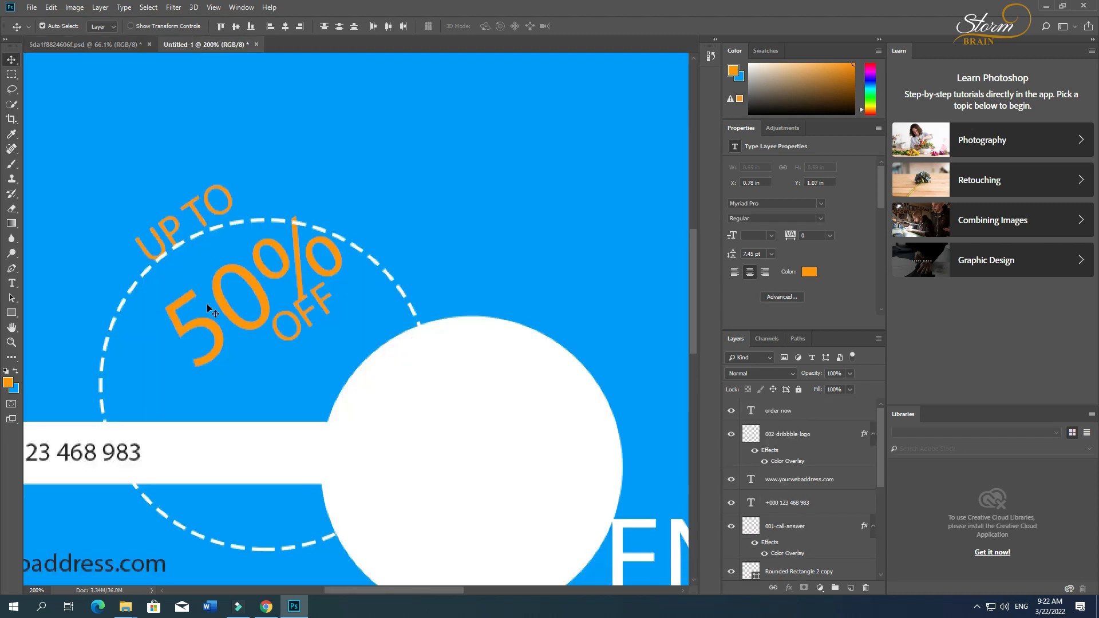
{"action": "key", "text": "ctrl+0"}
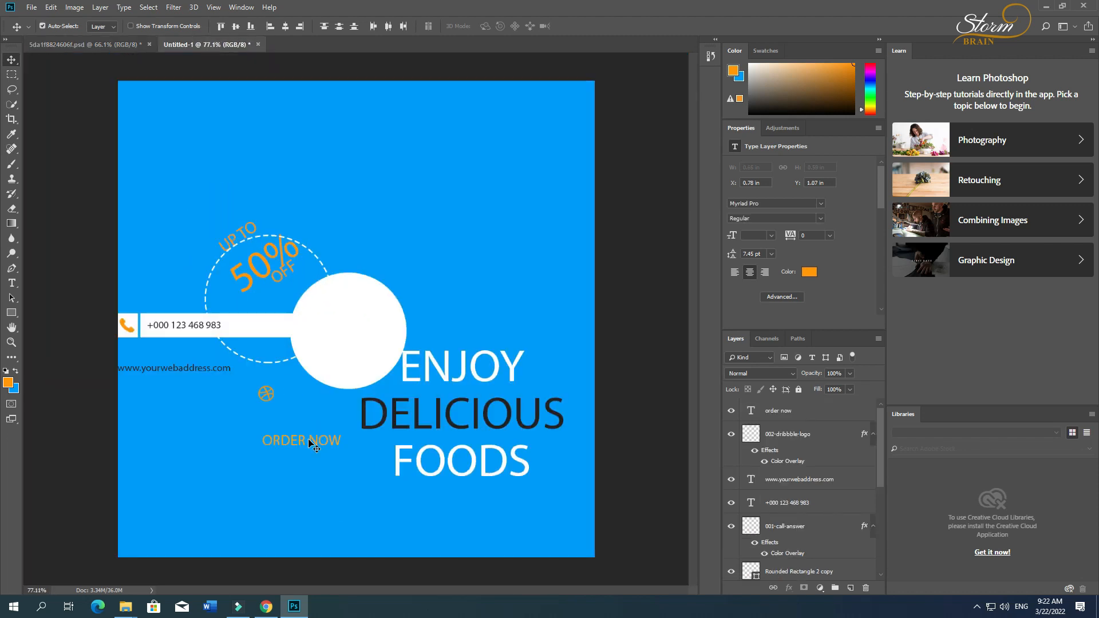
{"action": "key", "text": "ctrl+Tab"}
{"action": "left_click", "coordinate": [12, 314]}
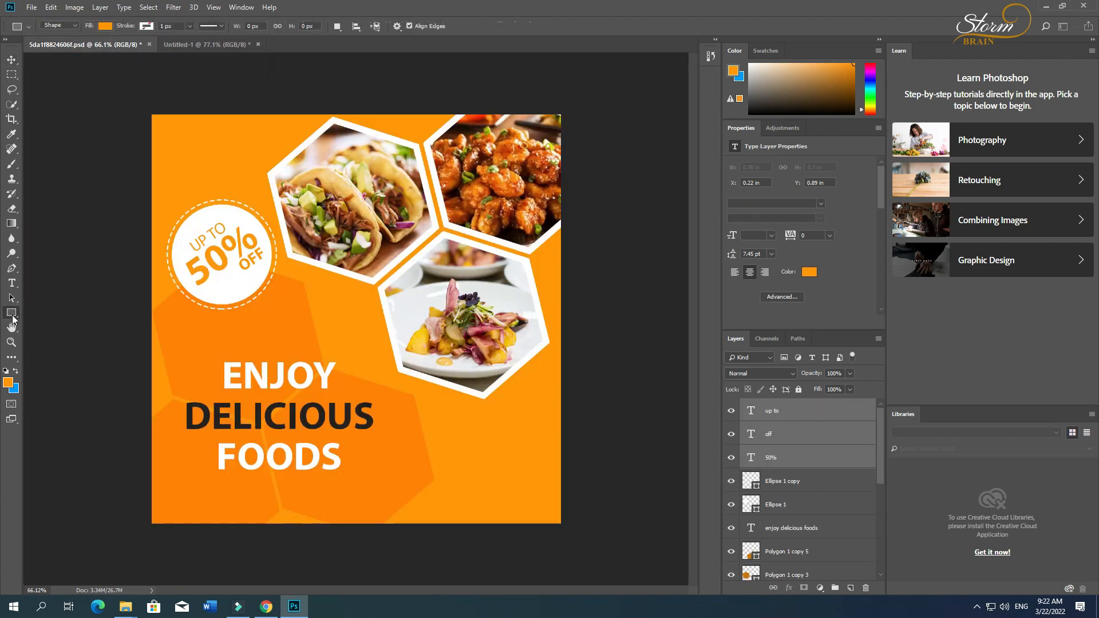
{"action": "mouse_move", "coordinate": [230, 486]}
{"action": "left_mouse_down"}
{"action": "mouse_move", "coordinate": [324, 485]}
{"action": "mouse_move", "coordinate": [346, 498]}
{"action": "mouse_move", "coordinate": [336, 508]}
{"action": "left_mouse_up"}
{"action": "left_click_drag", "start_coordinate": [737, 245], "coordinate": [744, 246]}
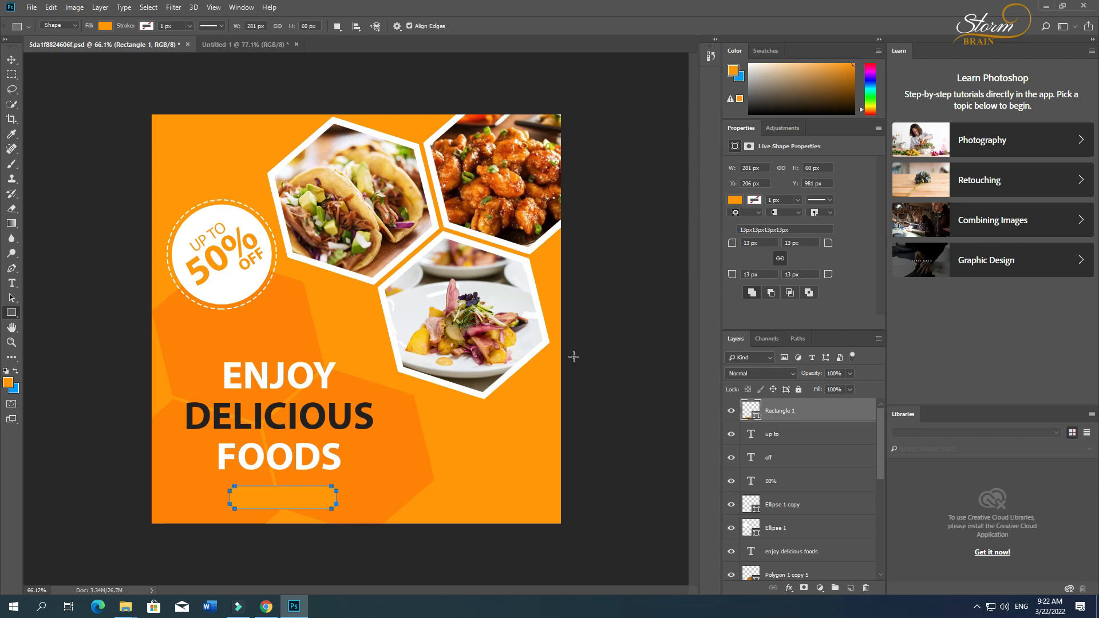
{"action": "left_click", "coordinate": [734, 201]}
{"action": "left_click", "coordinate": [744, 259]}
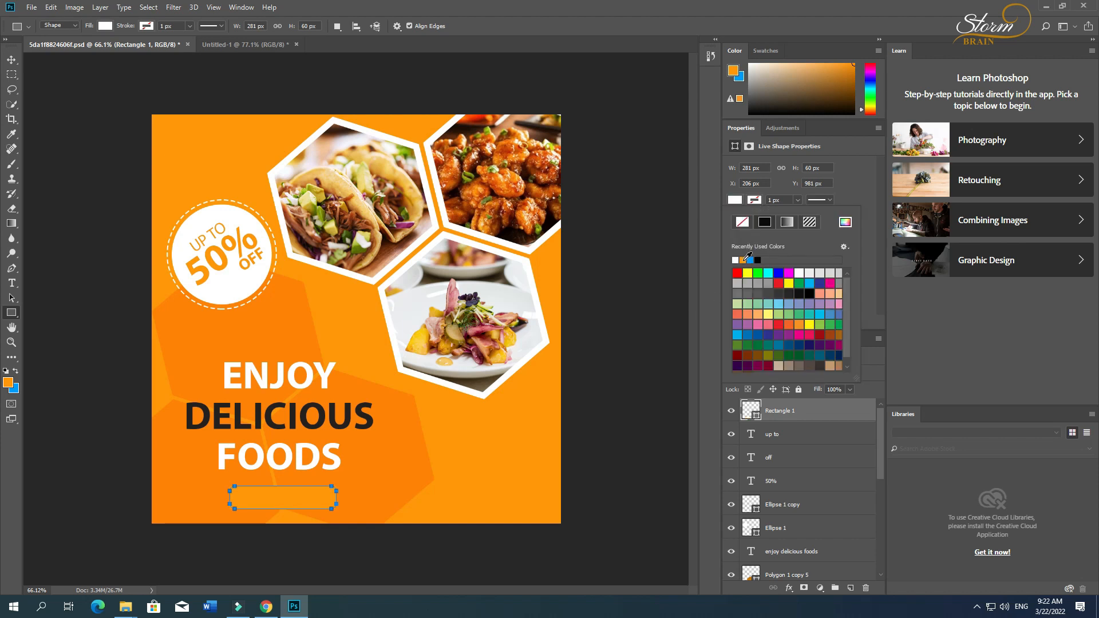
{"action": "key", "text": "Escape"}
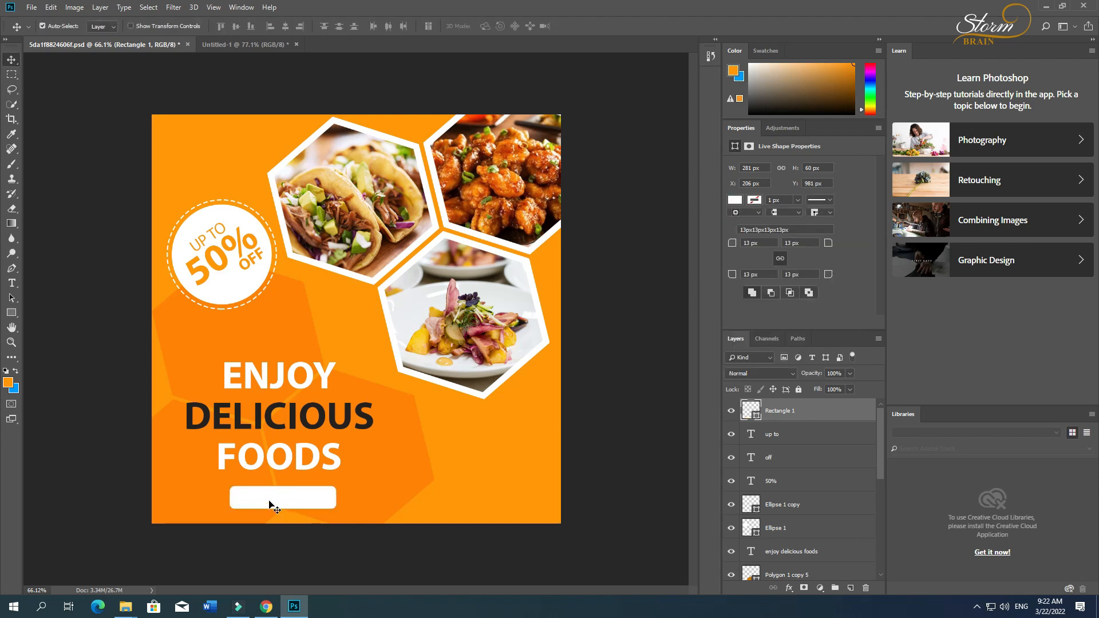
Widen the white rectangle to 313 px and move both the headline and the rectangle higher on the canvas
{"action": "key", "text": "ctrl+t"}
{"action": "left_click_drag", "start_coordinate": [339, 499], "coordinate": [350, 501]}
{"action": "left_click_drag", "start_coordinate": [324, 505], "coordinate": [318, 503]}
{"action": "key", "text": "Return"}
{"action": "left_click_drag", "start_coordinate": [292, 449], "coordinate": [300, 430]}
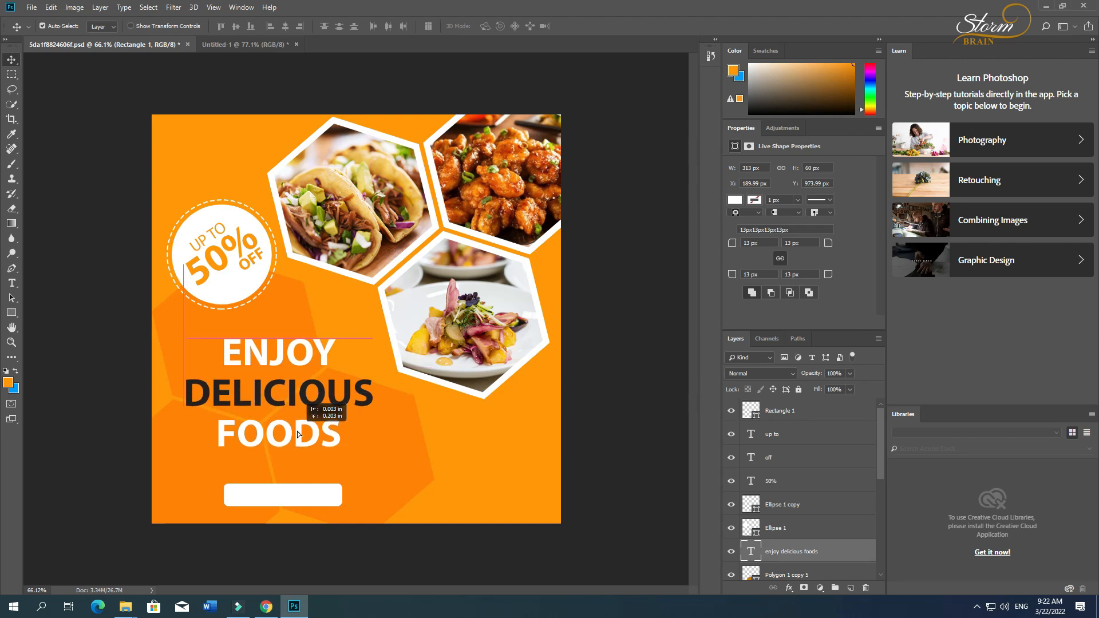
{"action": "left_click_drag", "start_coordinate": [291, 494], "coordinate": [223, 426]}
Bring the "ORDER NOW" text from the elements document onto the white rectangle and set it to Myriad Pro Bold
{"action": "left_click", "coordinate": [241, 45]}
{"action": "left_click_drag", "start_coordinate": [287, 476], "coordinate": [288, 473]}
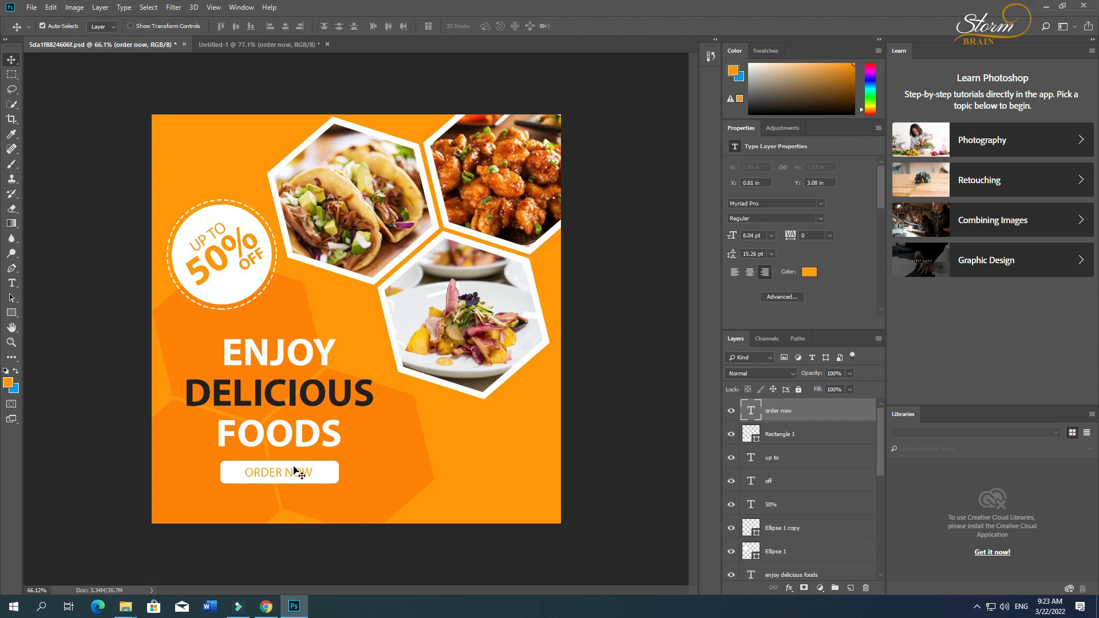
{"action": "key", "text": "t"}
{"action": "triple_click", "coordinate": [295, 464]}
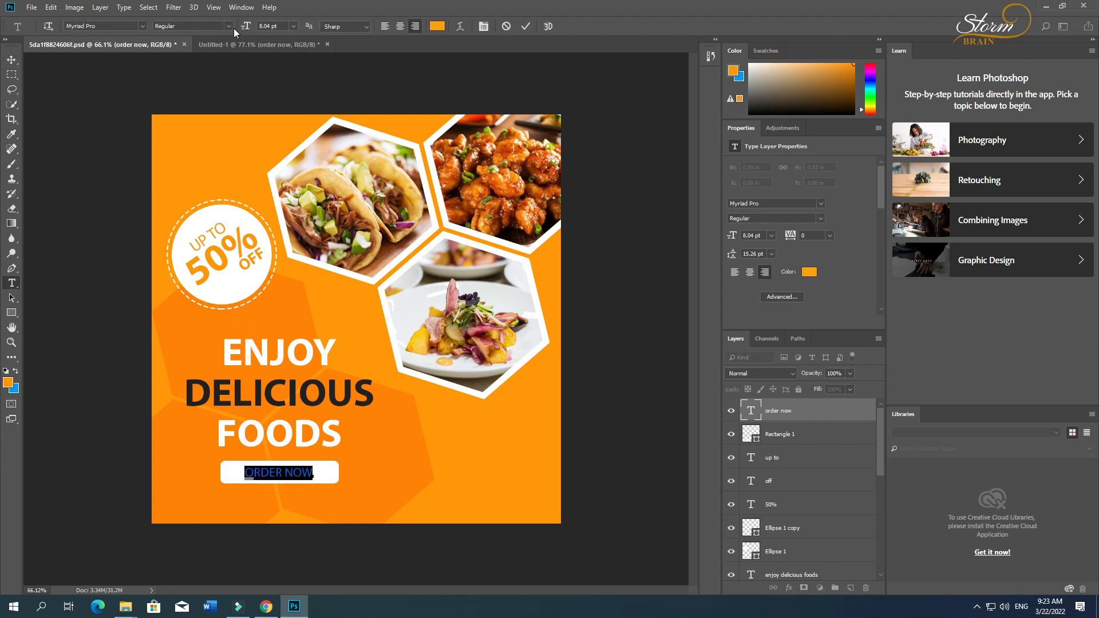
{"action": "left_click", "coordinate": [228, 26]}
{"action": "left_click", "coordinate": [183, 64]}
{"action": "left_click", "coordinate": [12, 59]}
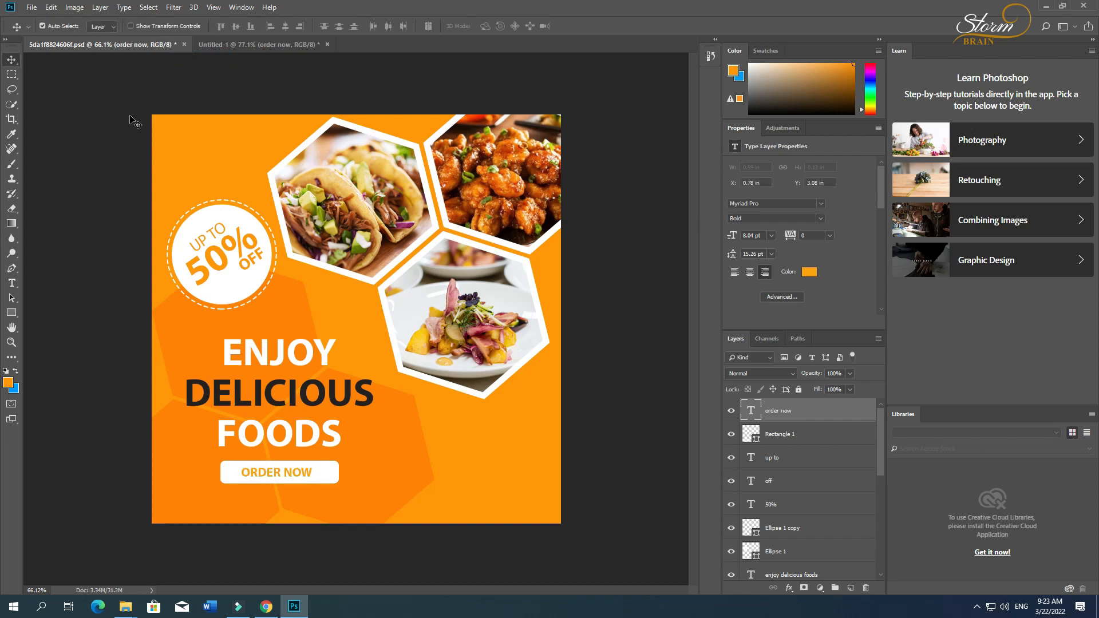
Enlarge the "ORDER NOW" text slightly and center it horizontally on the white rectangle
{"action": "key", "text": "ctrl+t"}
{"action": "left_click_drag", "start_coordinate": [310, 485], "coordinate": [318, 490]}
{"action": "key", "text": "Return"}
{"action": "left_click", "coordinate": [319, 478], "text": "shift"}
{"action": "left_click", "coordinate": [284, 29]}
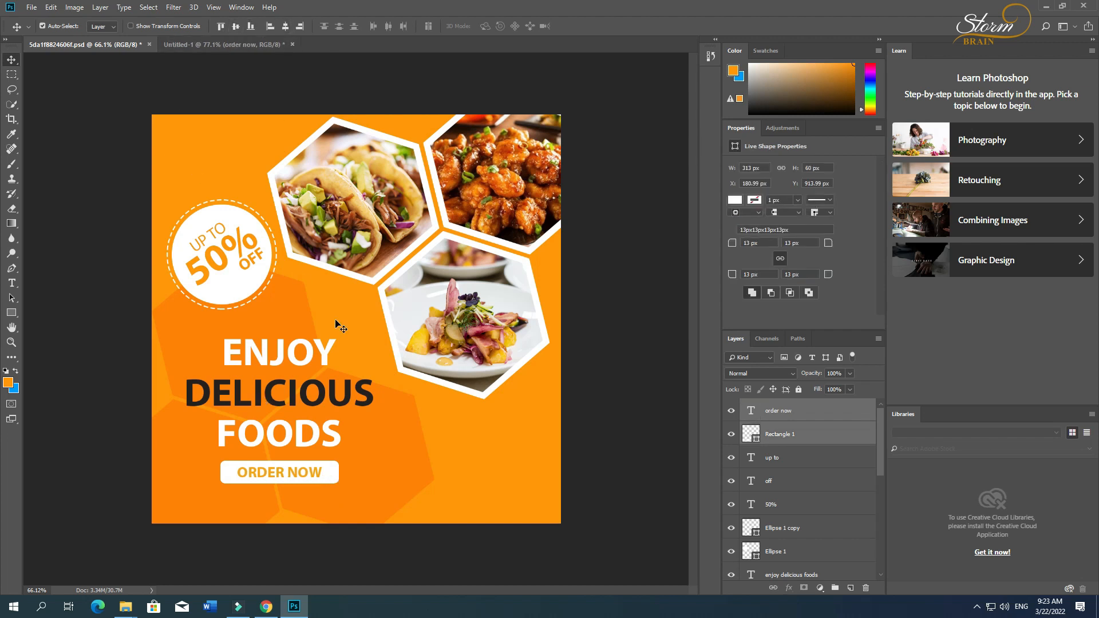
{"action": "left_click", "coordinate": [400, 459]}
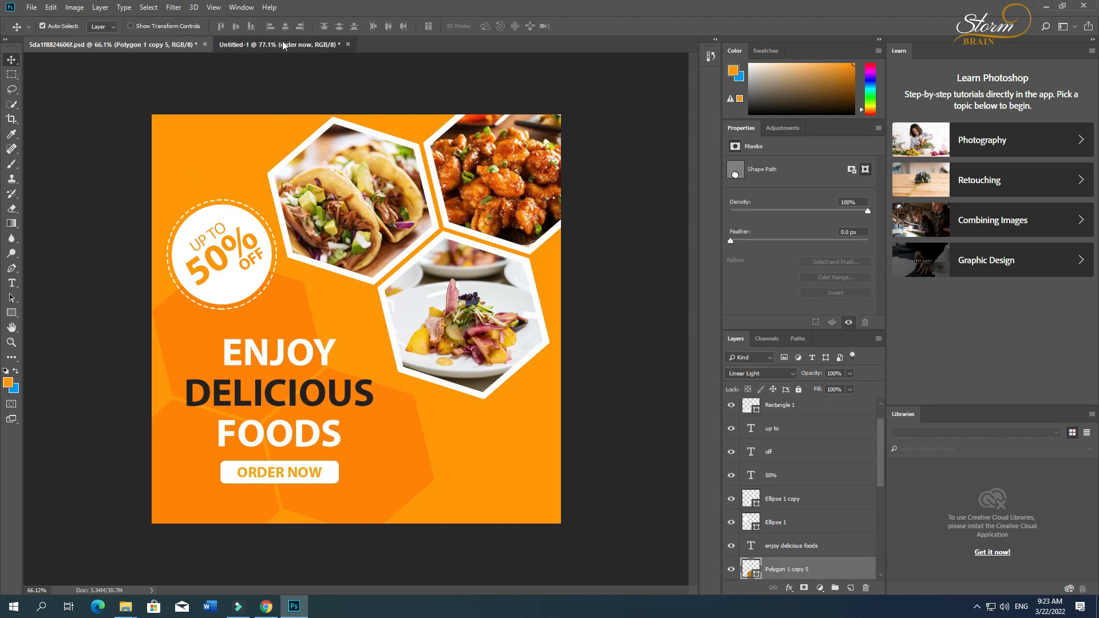
Copy the phone number text, its white bar and the phone icon from the elements document to the post's lower right
{"action": "left_click", "coordinate": [277, 44]}
{"action": "left_click", "coordinate": [229, 329]}
{"action": "left_click", "coordinate": [150, 325], "text": "shift"}
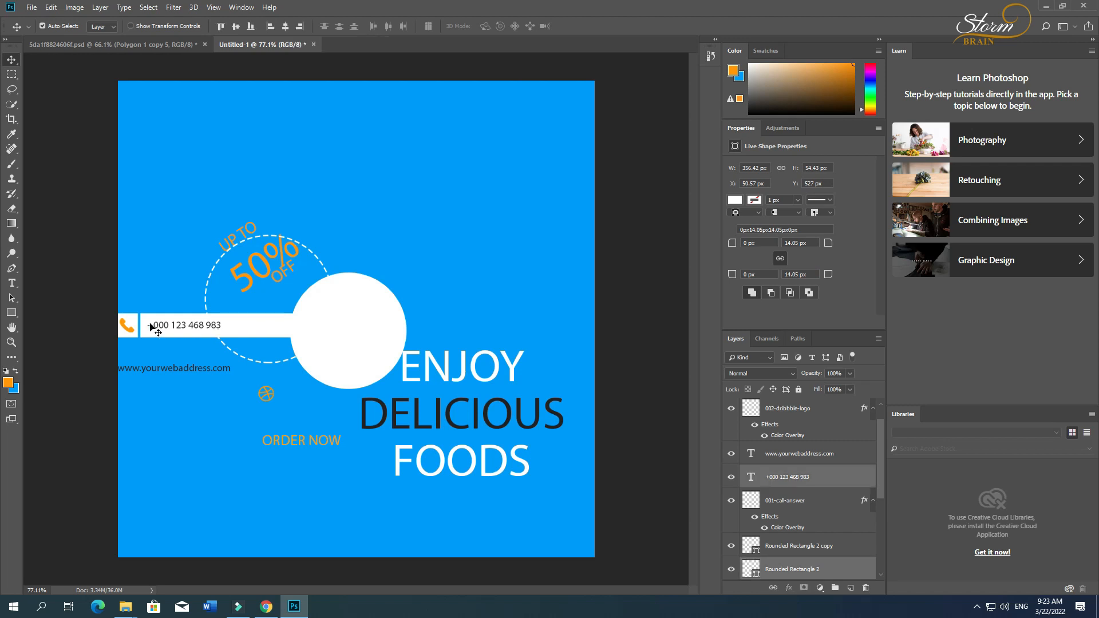
{"action": "left_click", "coordinate": [126, 328], "text": "shift"}
{"action": "left_click_drag", "start_coordinate": [132, 336], "coordinate": [502, 488]}
Duplicate the white contact bar and its small icon box directly below the phone row
{"action": "left_click", "coordinate": [482, 499]}
{"action": "left_click", "coordinate": [494, 460]}
{"action": "left_click", "coordinate": [401, 456], "text": "shift"}
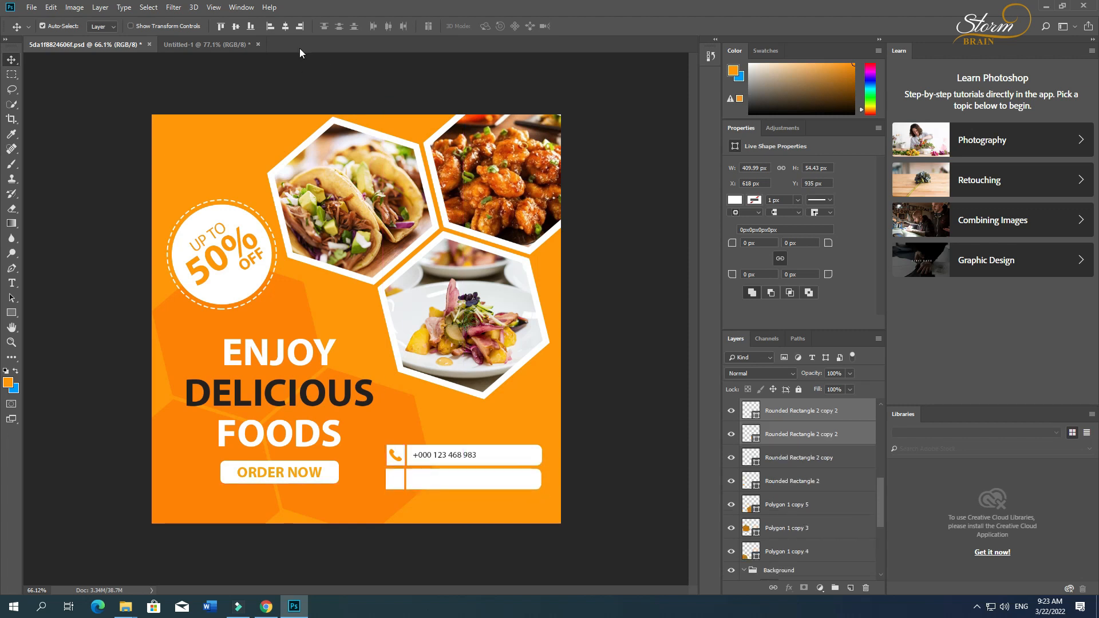
{"action": "left_click", "coordinate": [200, 44]}
{"action": "left_click_drag", "start_coordinate": [192, 374], "coordinate": [465, 483]}
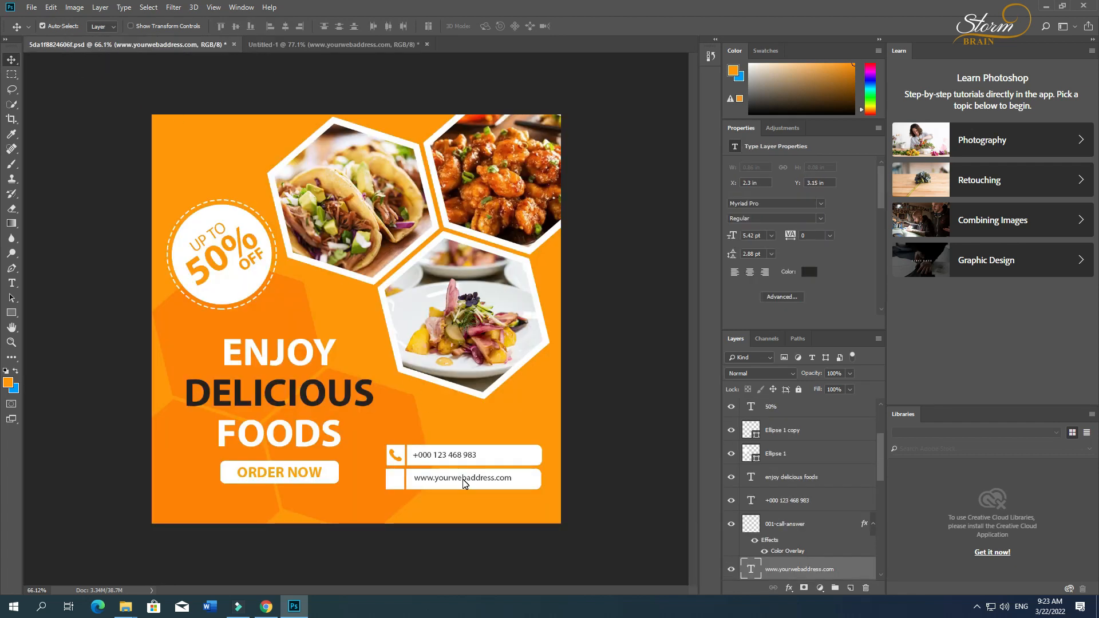
{"action": "left_click", "coordinate": [278, 49]}
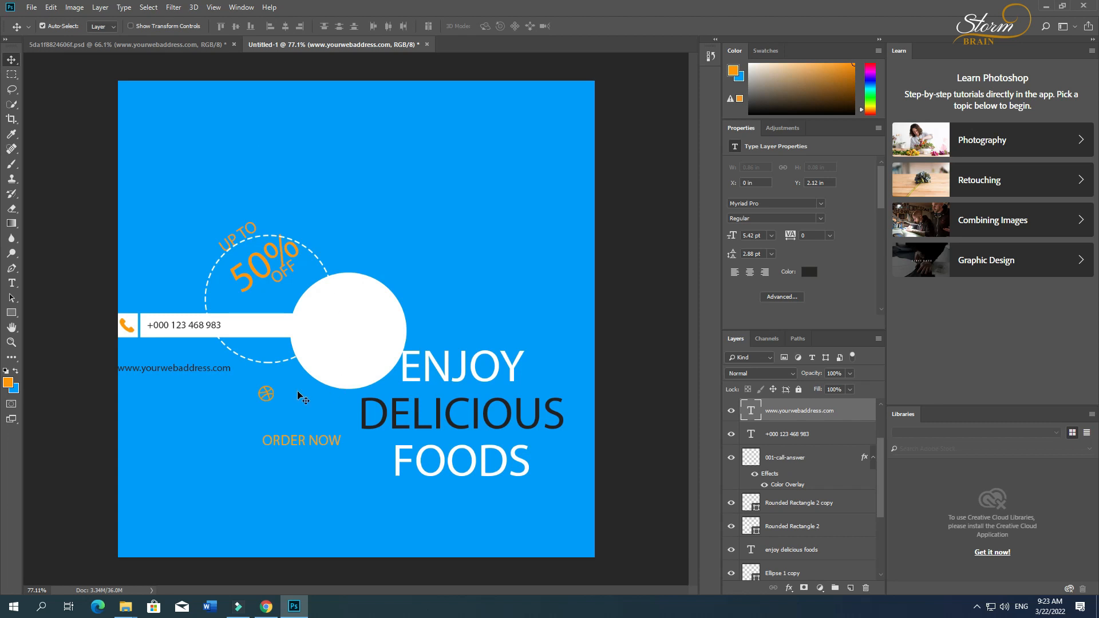
{"action": "left_click_drag", "start_coordinate": [266, 396], "coordinate": [400, 474]}
Shift the web address text left to line up with the phone number and center it vertically in its bar
{"action": "scroll", "coordinate": [400, 500], "scroll_direction": "up", "scroll_amount": 10}
{"action": "left_click", "coordinate": [481, 482]}
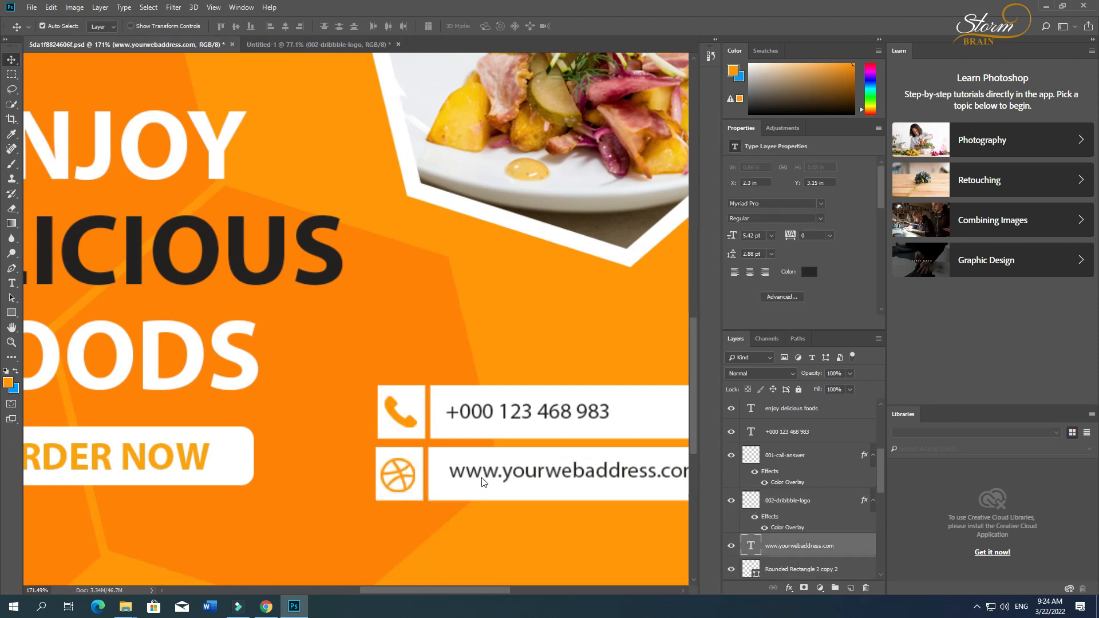
{"action": "left_click_drag", "start_coordinate": [490, 476], "coordinate": [483, 473]}
{"action": "scroll", "coordinate": [490, 474], "scroll_direction": "down", "scroll_amount": 3}
{"action": "left_click", "coordinate": [485, 484], "text": "shift"}
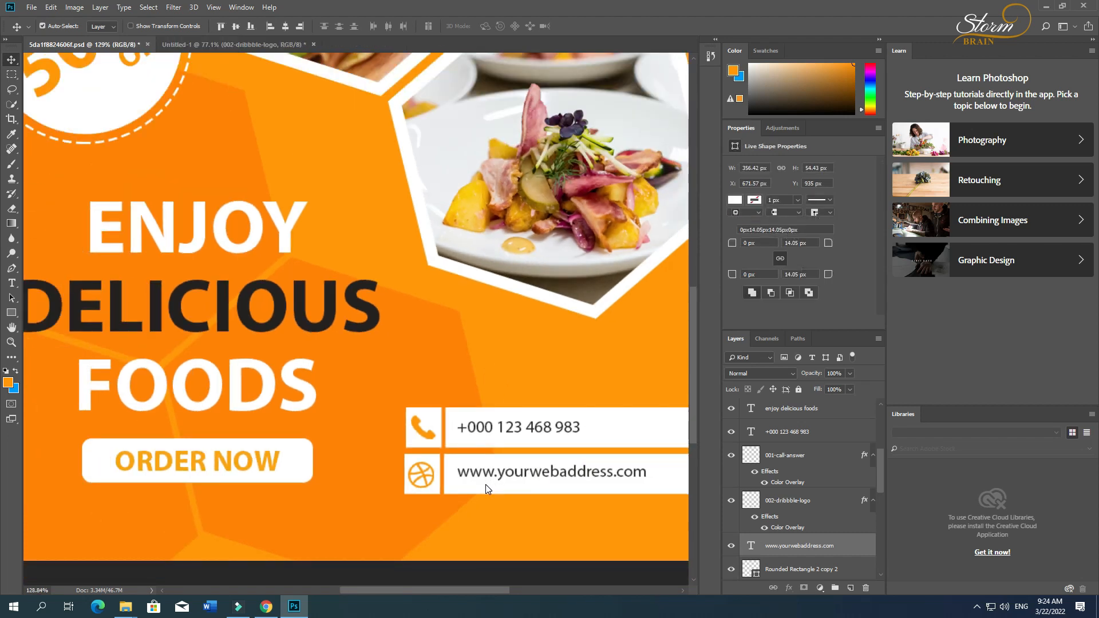
{"action": "left_click", "coordinate": [236, 31]}
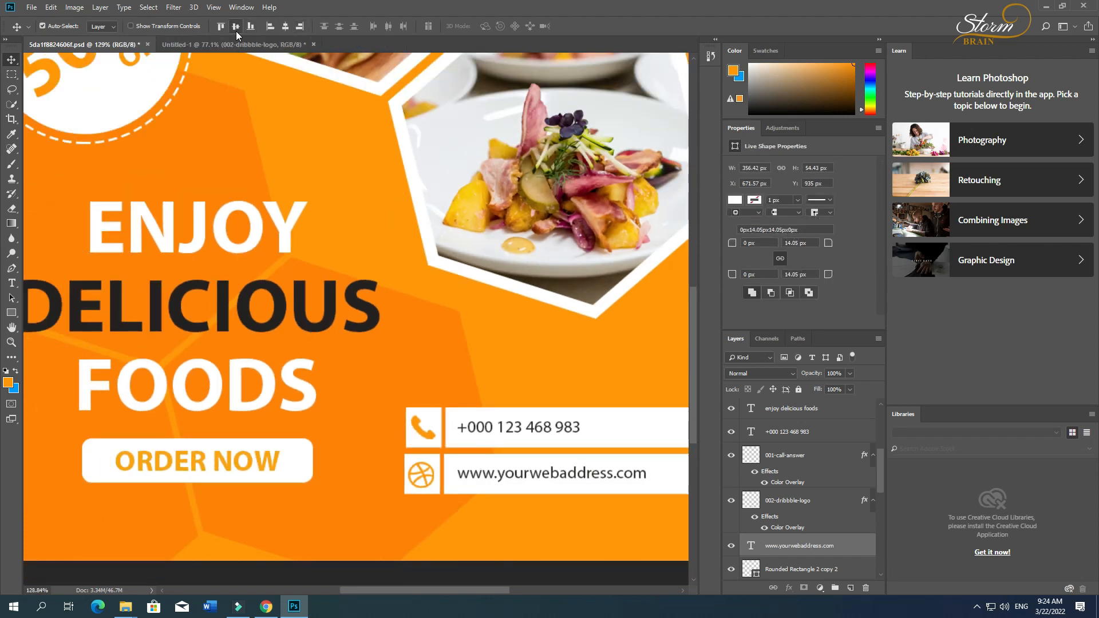
{"action": "left_click", "coordinate": [515, 456]}
{"action": "scroll", "coordinate": [384, 335], "scroll_direction": "down", "scroll_amount": 6}
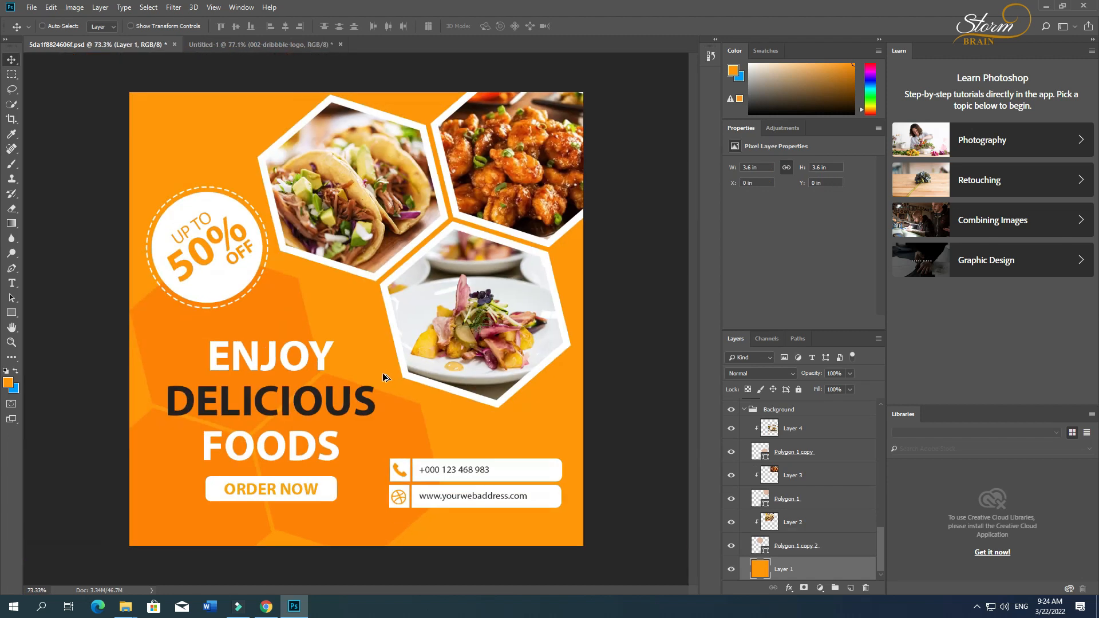
{"action": "left_click", "coordinate": [473, 502]}
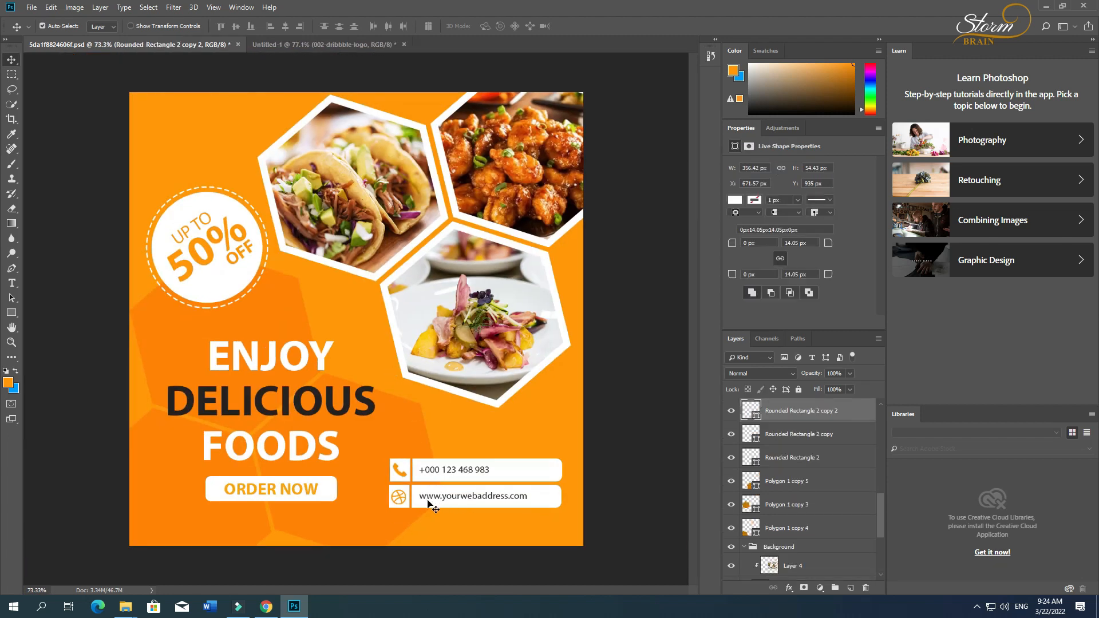
{"action": "left_click", "coordinate": [445, 496], "text": "shift"}
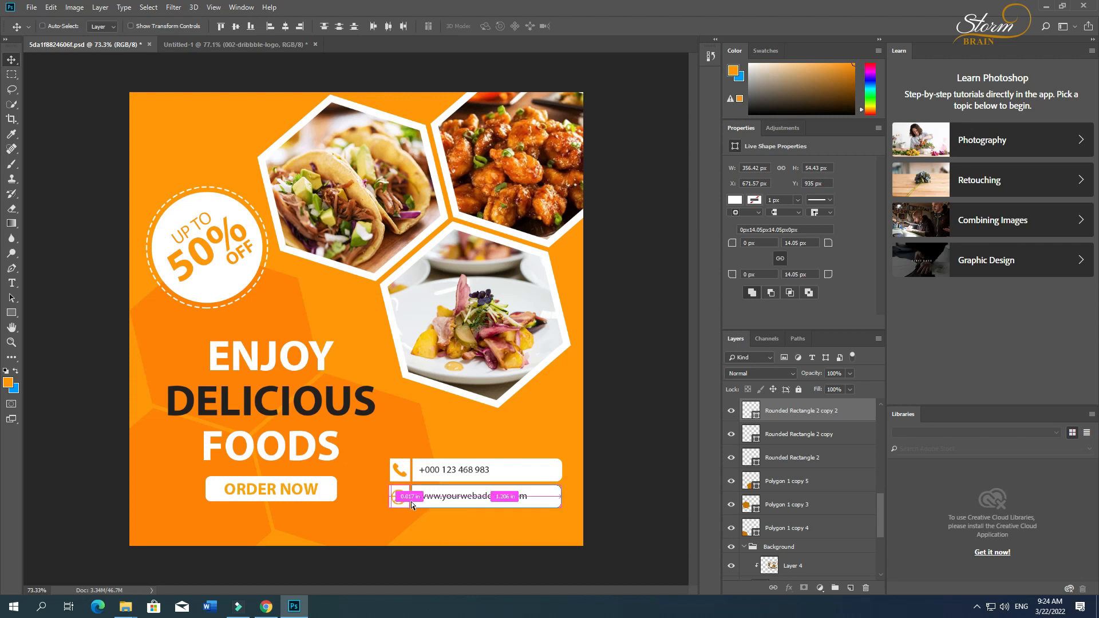
{"action": "scroll", "coordinate": [411, 500], "scroll_direction": "up", "scroll_amount": 4}
{"action": "left_click", "coordinate": [430, 508]}
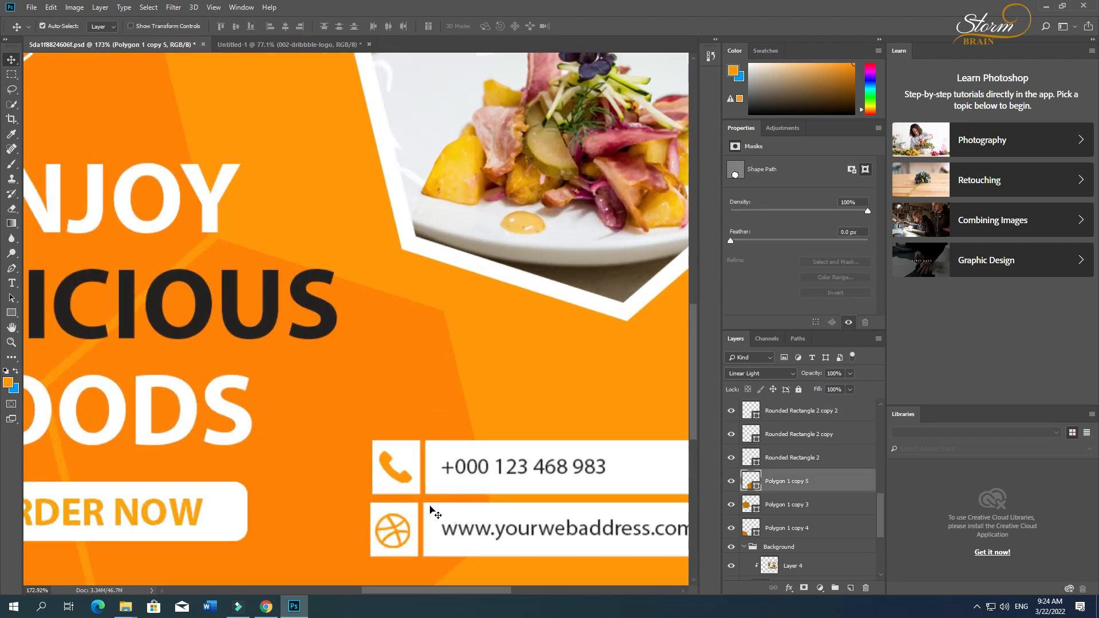
Select both contact rows with their texts, icons and white bars together and move them slightly upward
{"action": "left_click", "coordinate": [464, 534]}
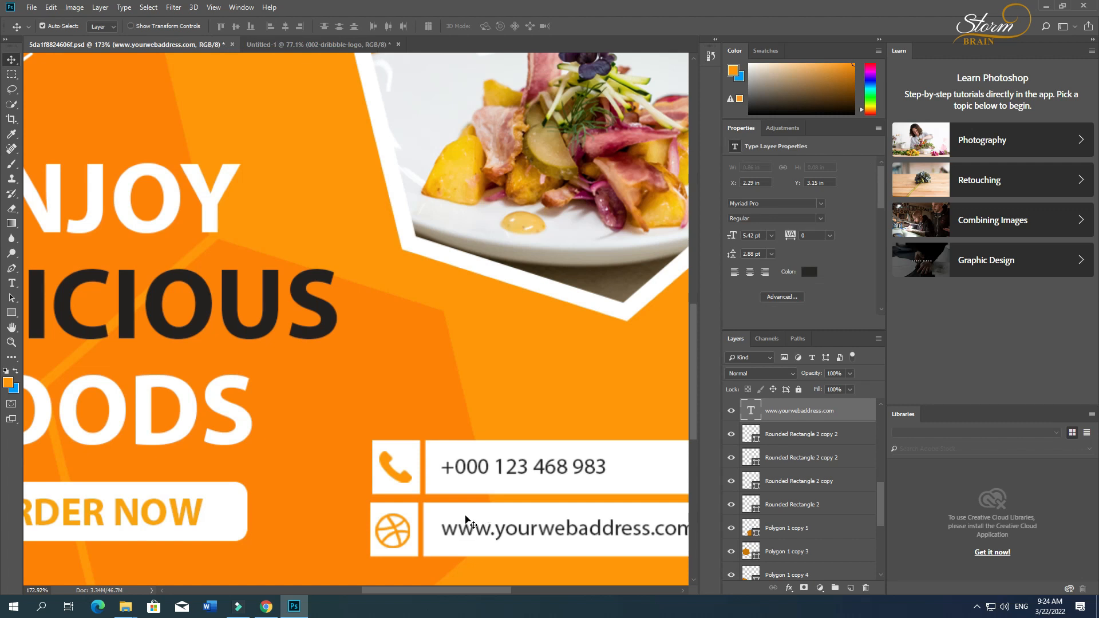
{"action": "left_click", "coordinate": [474, 522], "text": "shift"}
{"action": "left_click", "coordinate": [412, 517], "text": "shift"}
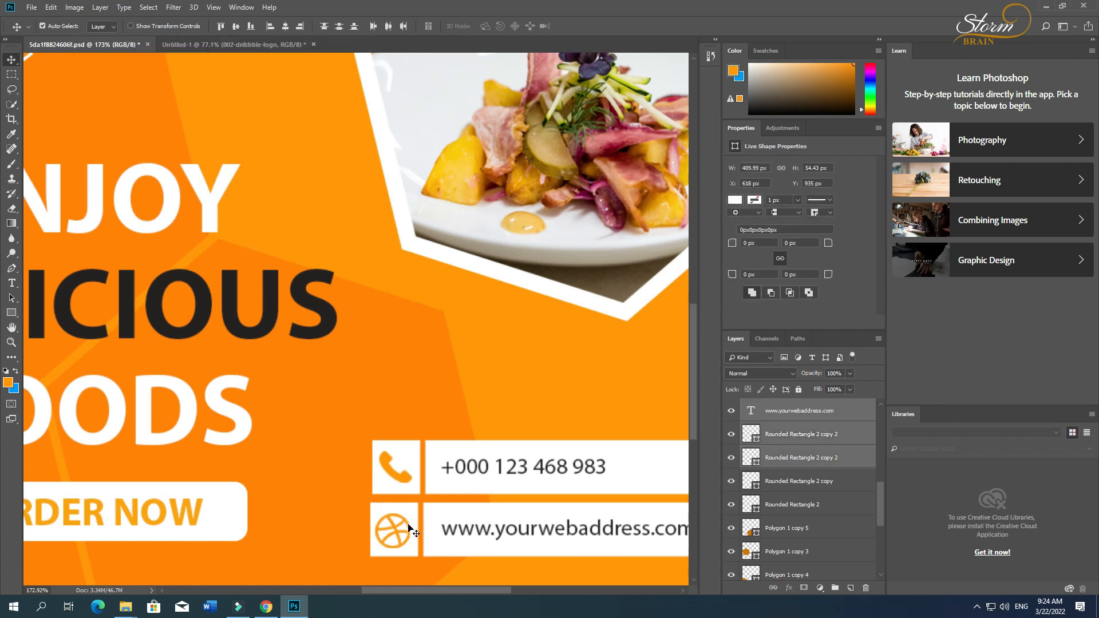
{"action": "left_click", "coordinate": [402, 478], "text": "shift"}
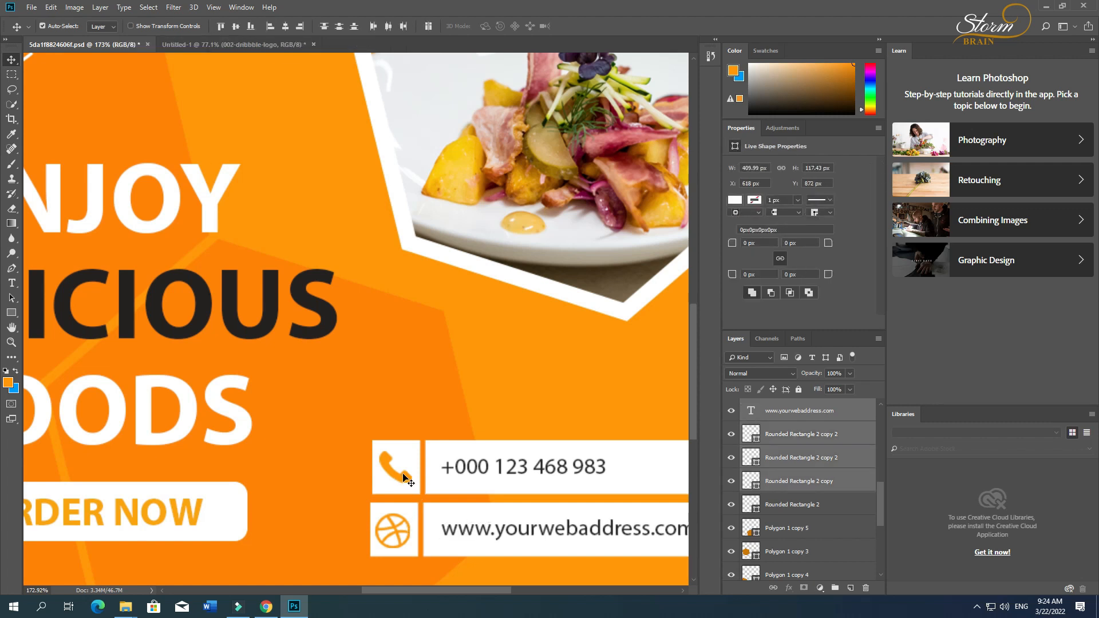
{"action": "left_click", "coordinate": [449, 473], "text": "shift"}
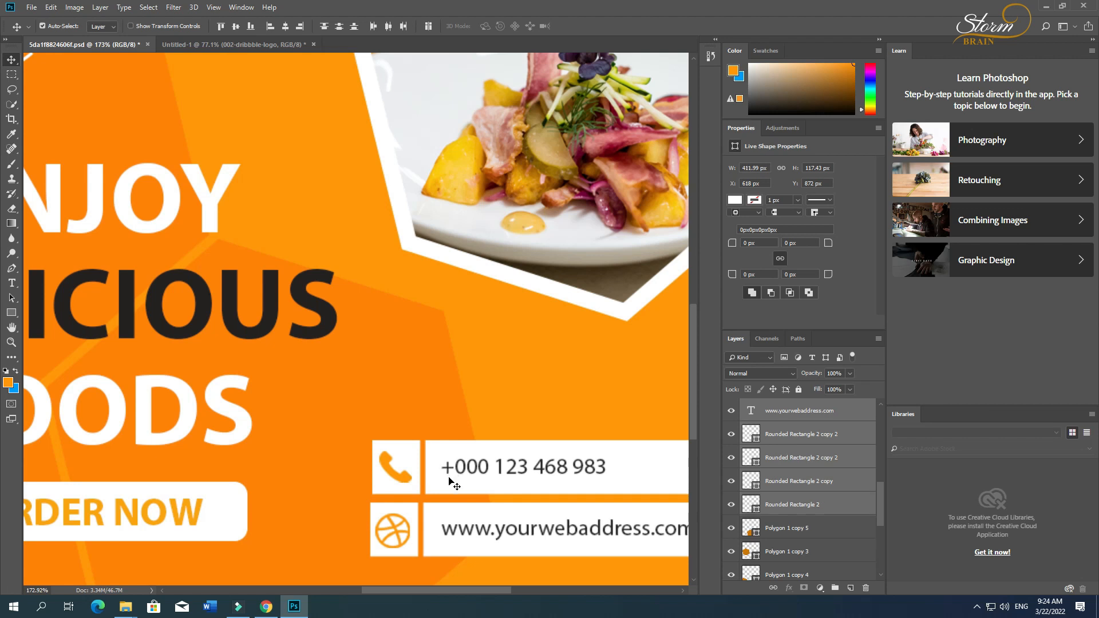
{"action": "left_click_drag", "start_coordinate": [478, 487], "coordinate": [465, 472]}
{"action": "scroll", "coordinate": [468, 476], "scroll_direction": "down", "scroll_amount": 5}
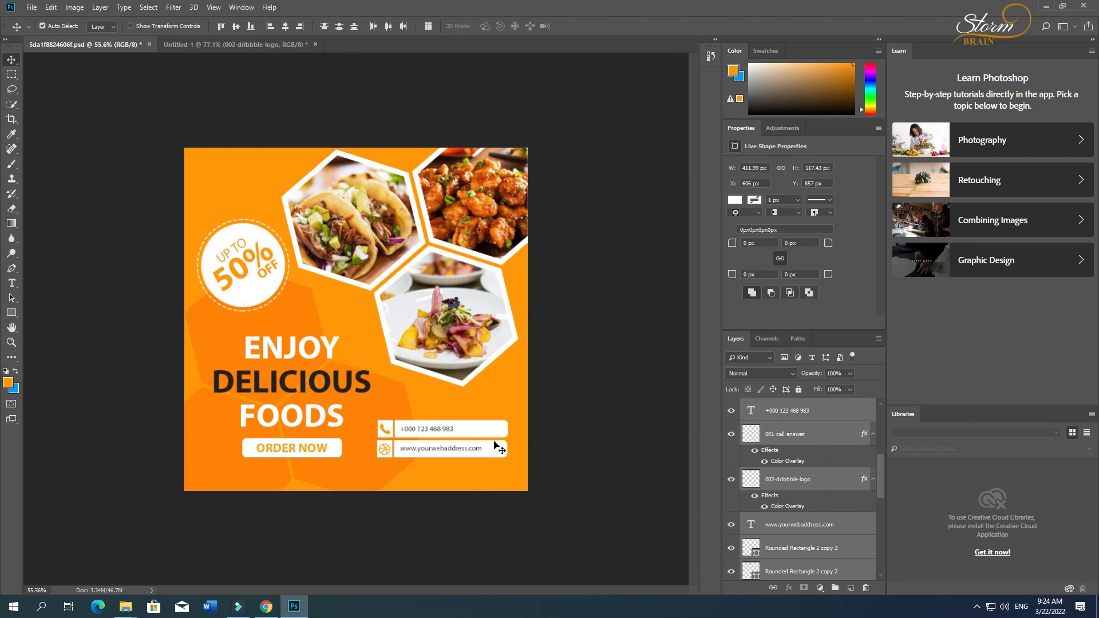
{"action": "left_click_drag", "start_coordinate": [480, 434], "coordinate": [484, 434]}
{"action": "left_click", "coordinate": [583, 436]}
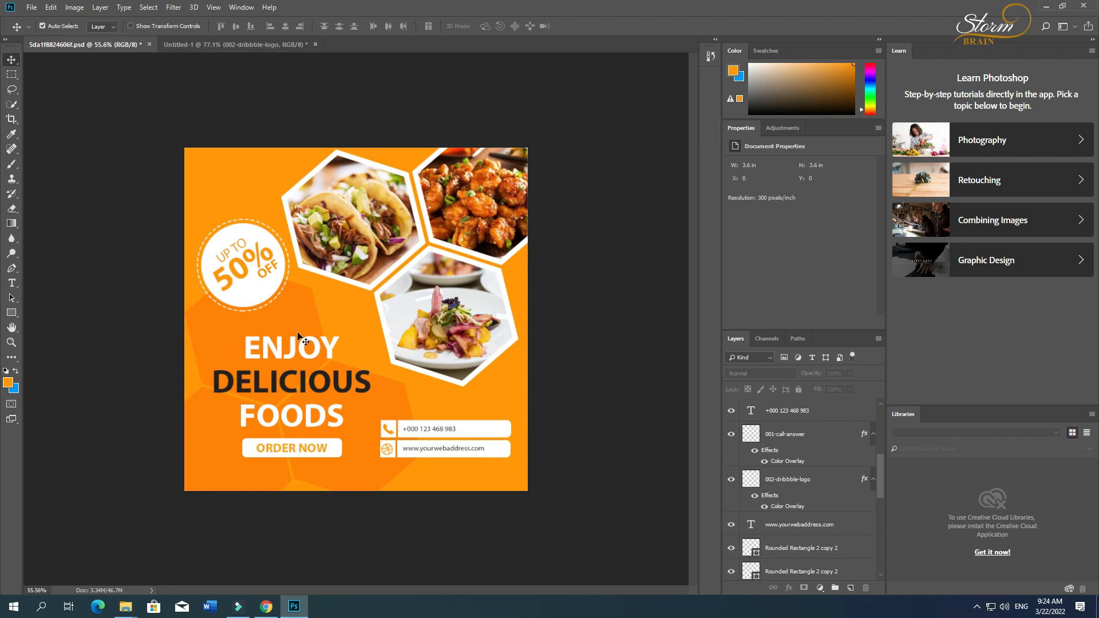
Draw a rectangle about 210 by 120 px overlapping the post's top edge above the discount badge and fill it white
{"action": "left_click", "coordinate": [11, 313]}
{"action": "left_click_drag", "start_coordinate": [201, 137], "coordinate": [268, 175]}
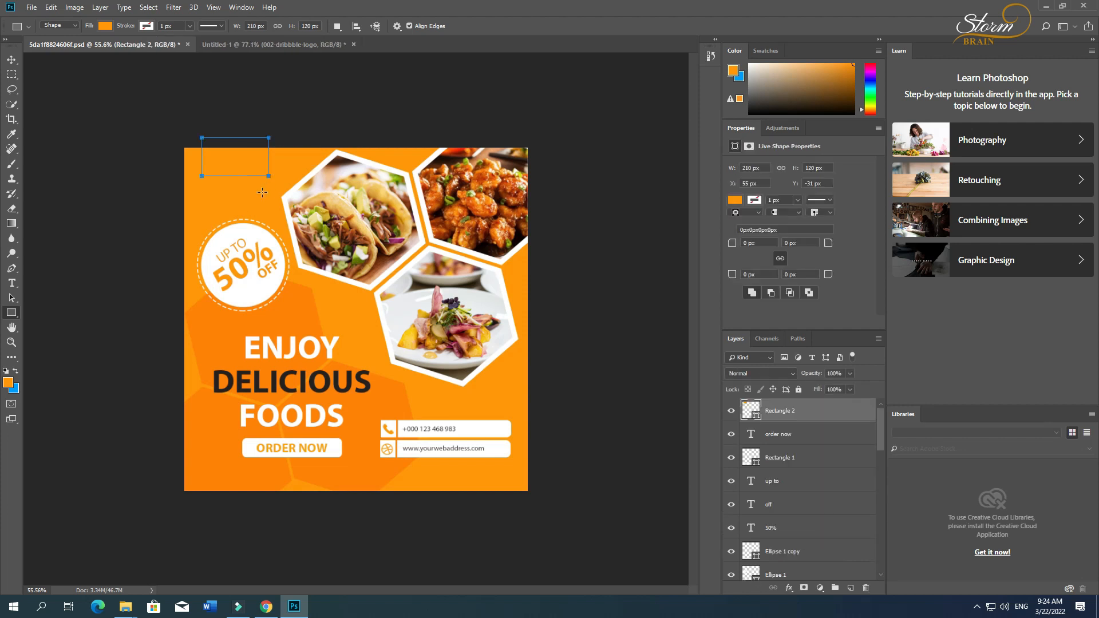
{"action": "left_click", "coordinate": [735, 201]}
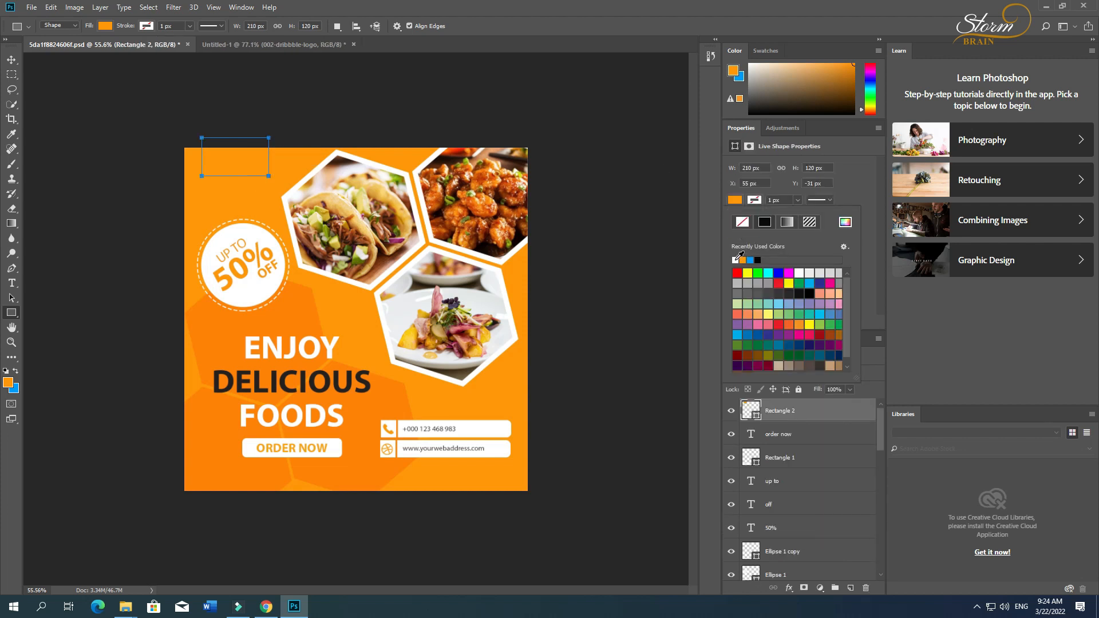
{"action": "left_click", "coordinate": [737, 258]}
{"action": "key", "text": "v"}
Add the text "LOGO" on the orange background just below the white tab and set its font to Arial Bold
{"action": "key", "text": "t"}
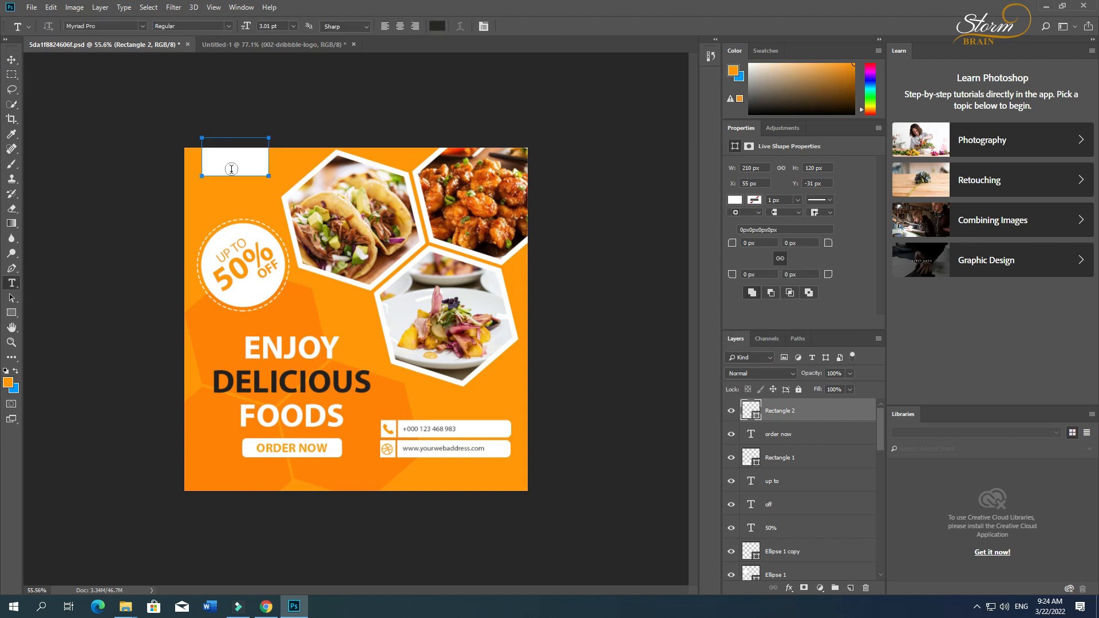
{"action": "left_click", "coordinate": [218, 199]}
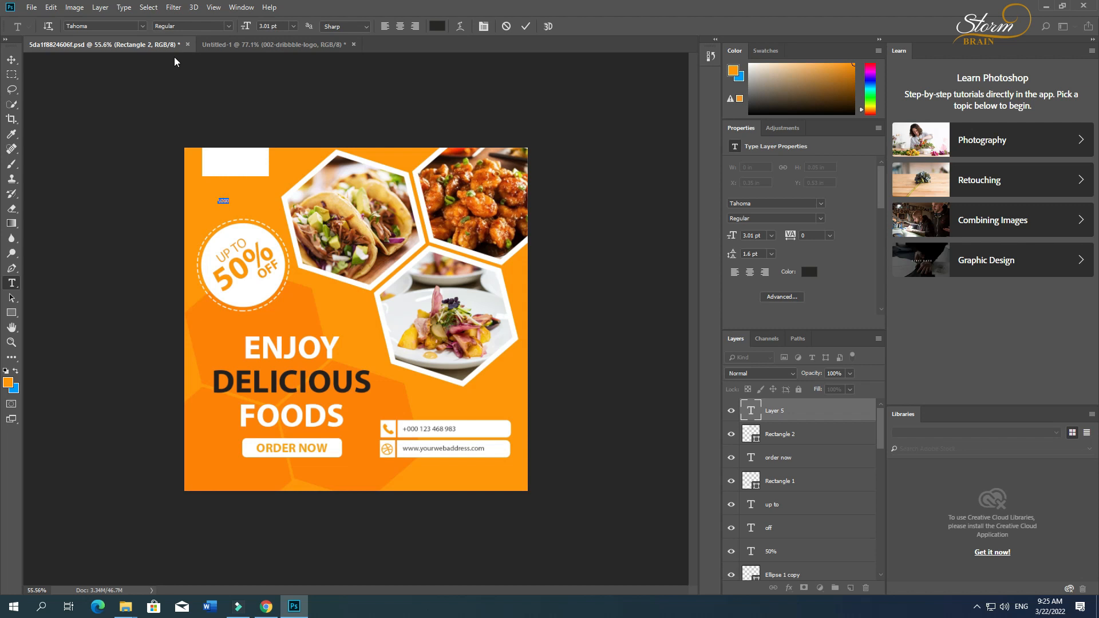
{"action": "left_click", "coordinate": [141, 26]}
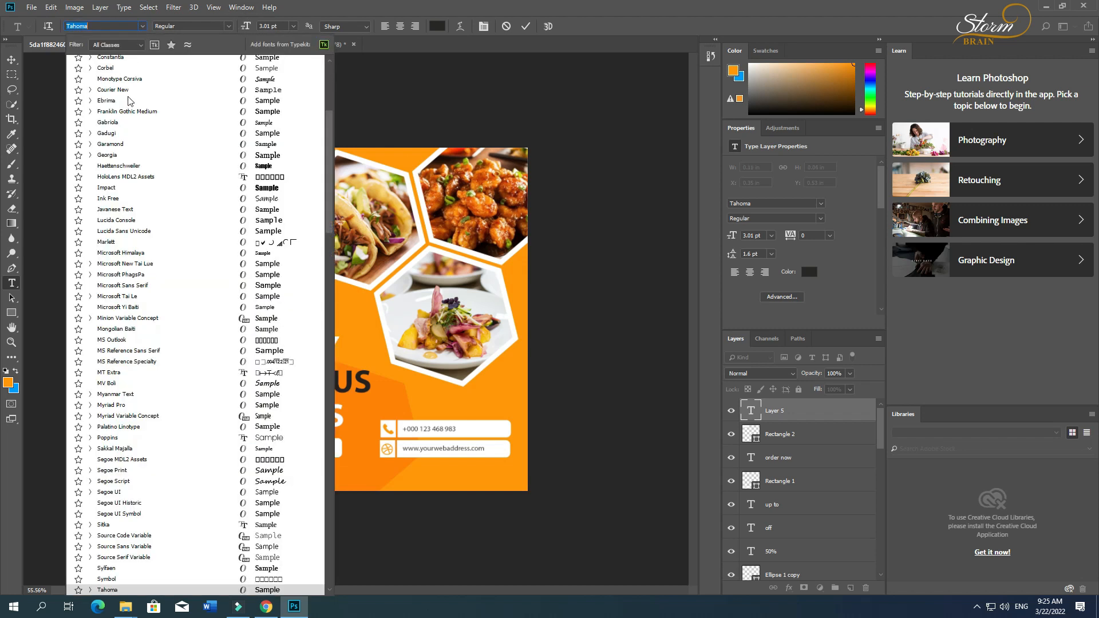
{"action": "scroll", "coordinate": [123, 257], "scroll_direction": "down", "scroll_amount": 3}
{"action": "scroll", "coordinate": [123, 280], "scroll_direction": "down", "scroll_amount": 10}
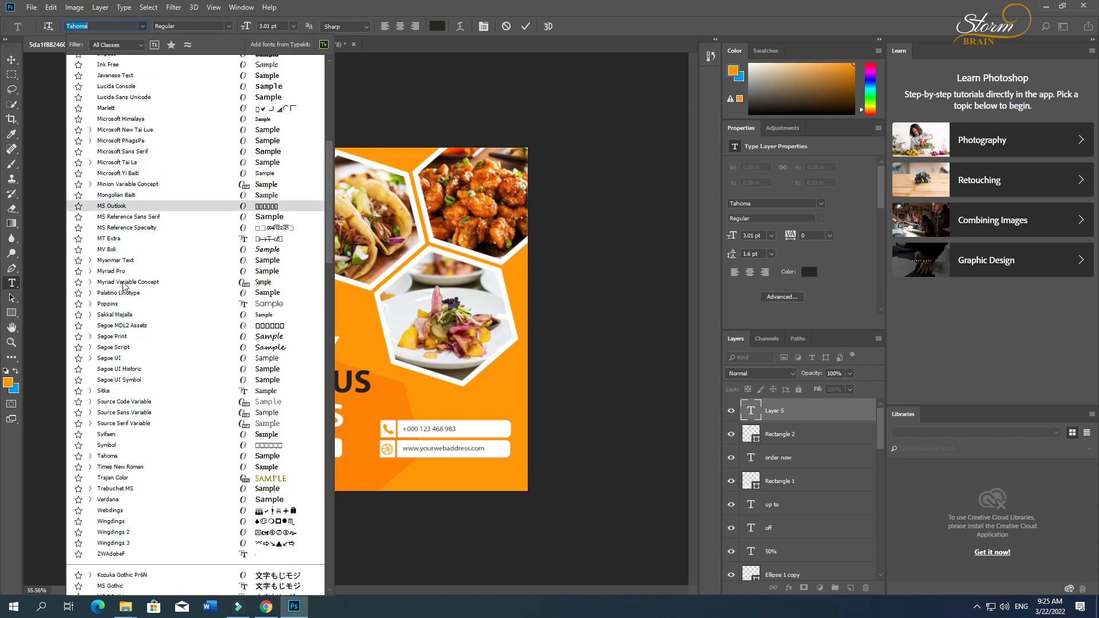
{"action": "scroll", "coordinate": [125, 292], "scroll_direction": "down", "scroll_amount": 3}
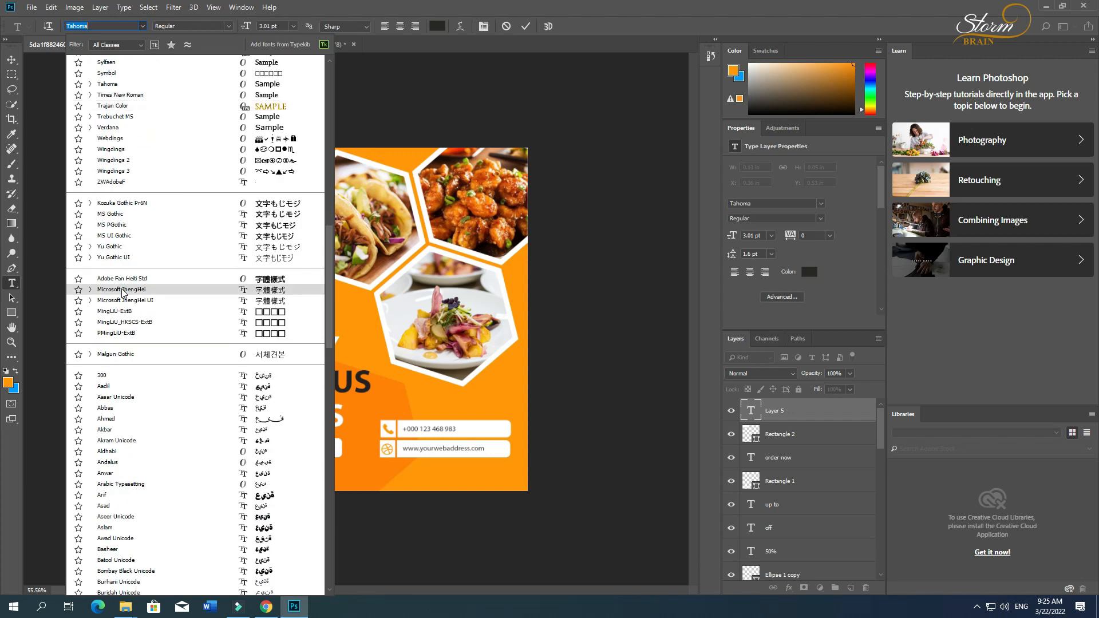
{"action": "scroll", "coordinate": [132, 280], "scroll_direction": "up", "scroll_amount": 20}
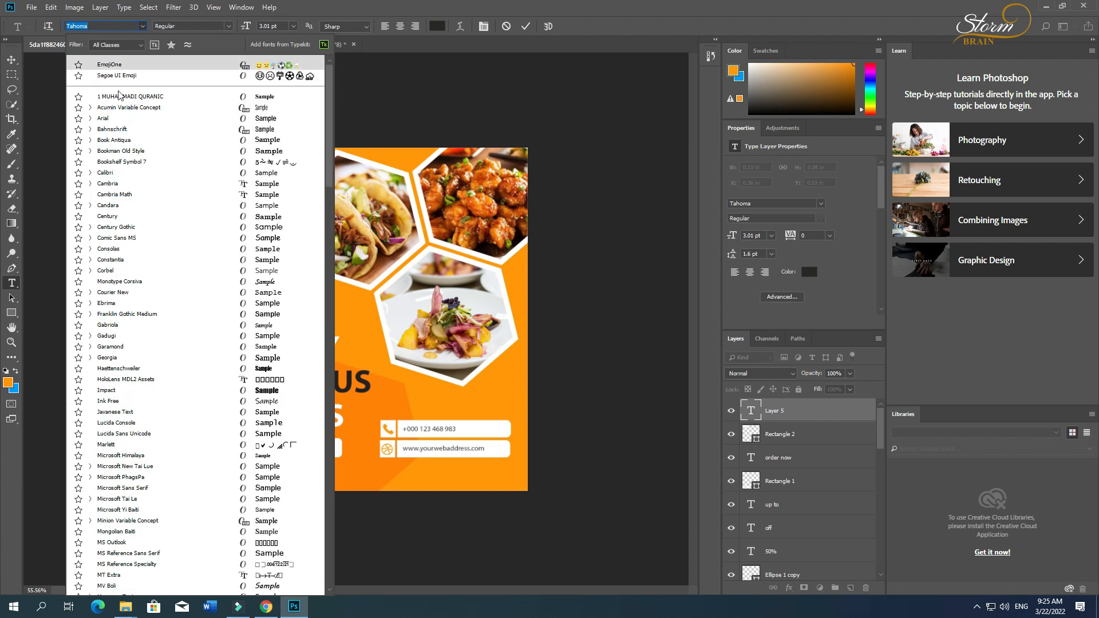
{"action": "scroll", "coordinate": [143, 274], "scroll_direction": "down", "scroll_amount": 5}
{"action": "type", "text": "a"}
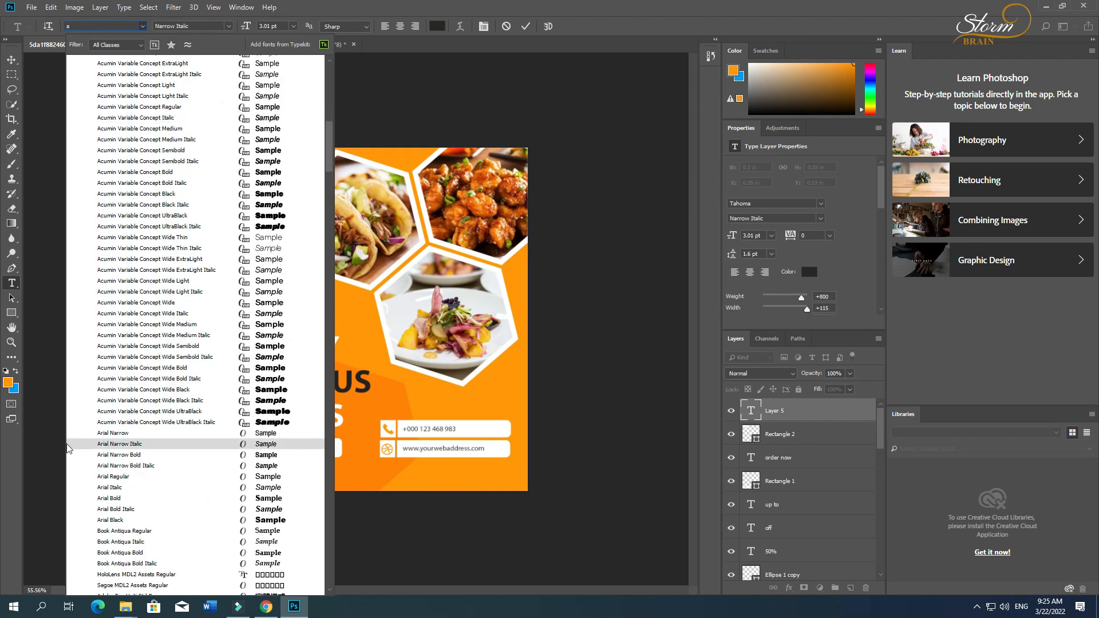
{"action": "left_click", "coordinate": [117, 501]}
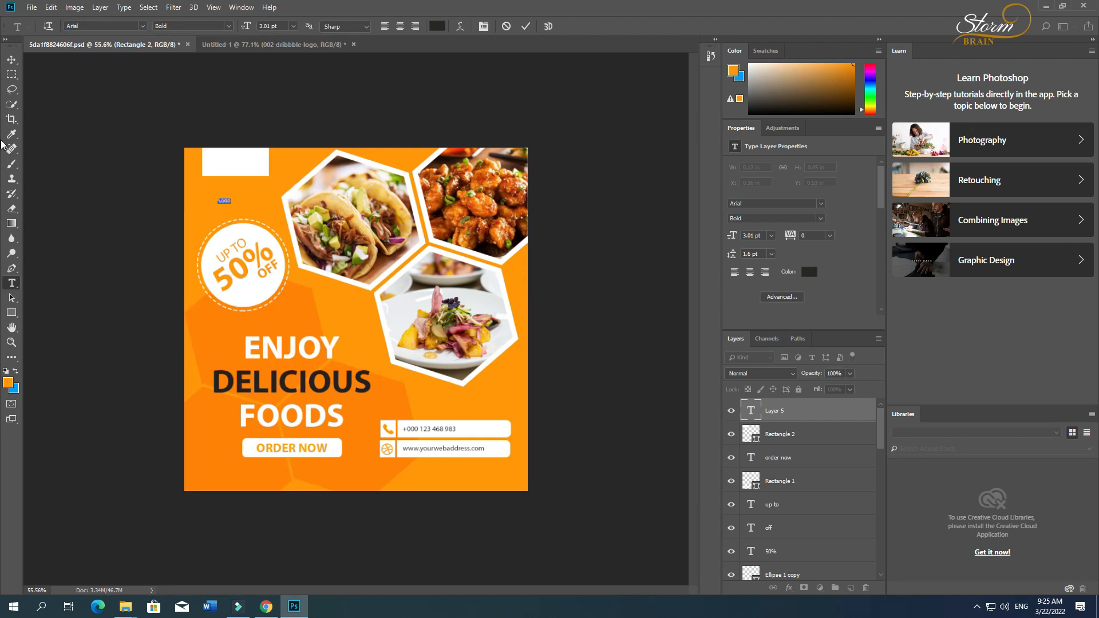
{"action": "left_click", "coordinate": [11, 60]}
Scale the "LOGO" text up to about 14 pt and place it inside the white tab
{"action": "key", "text": "ctrl+t"}
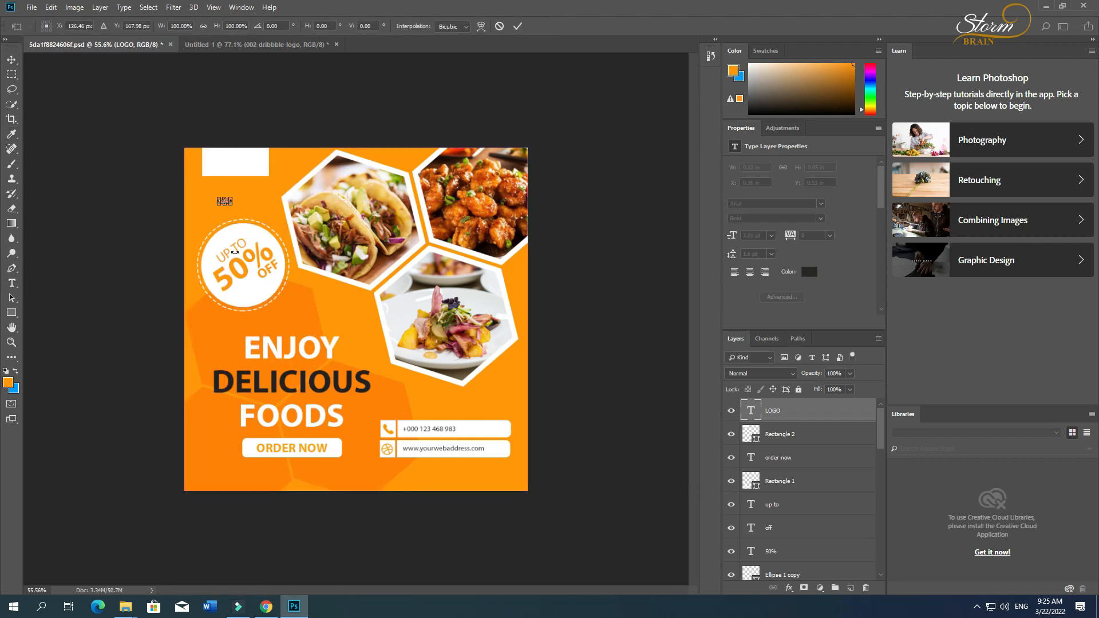
{"action": "left_click_drag", "start_coordinate": [229, 199], "coordinate": [249, 168]}
{"action": "key", "text": "Return"}
Recolor the "LOGO" text with the orange foreground color, adjust its position on the white tab and deselect it
{"action": "key", "text": "t"}
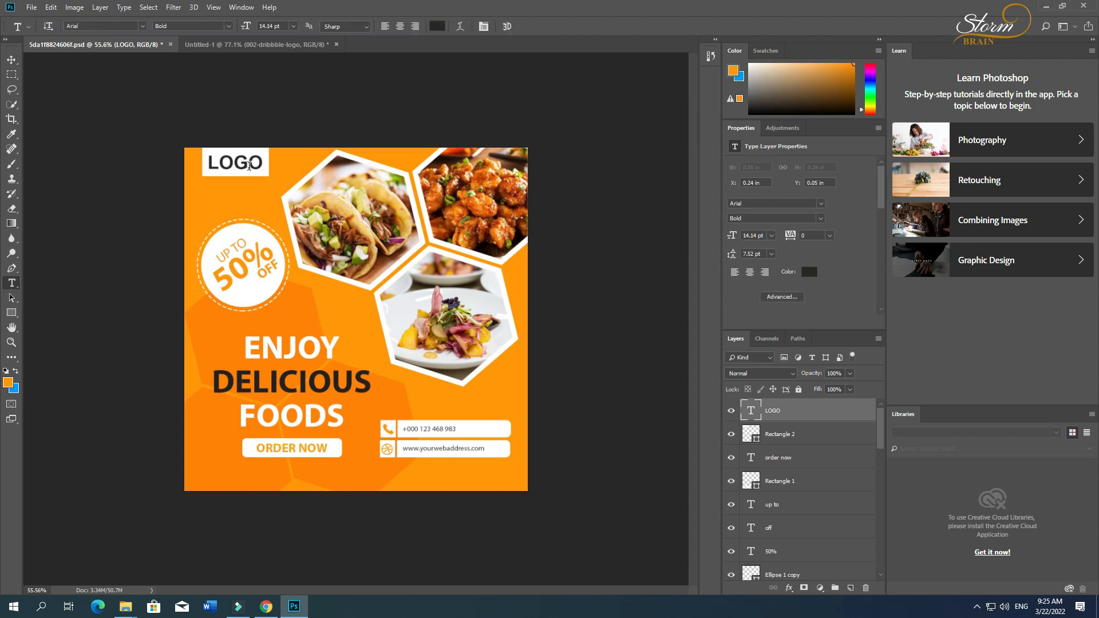
{"action": "double_click", "coordinate": [226, 163]}
{"action": "key", "text": "alt+BackSpace"}
{"action": "left_click", "coordinate": [11, 60]}
{"action": "left_click_drag", "start_coordinate": [240, 161], "coordinate": [240, 161]}
{"action": "left_click", "coordinate": [135, 309]}
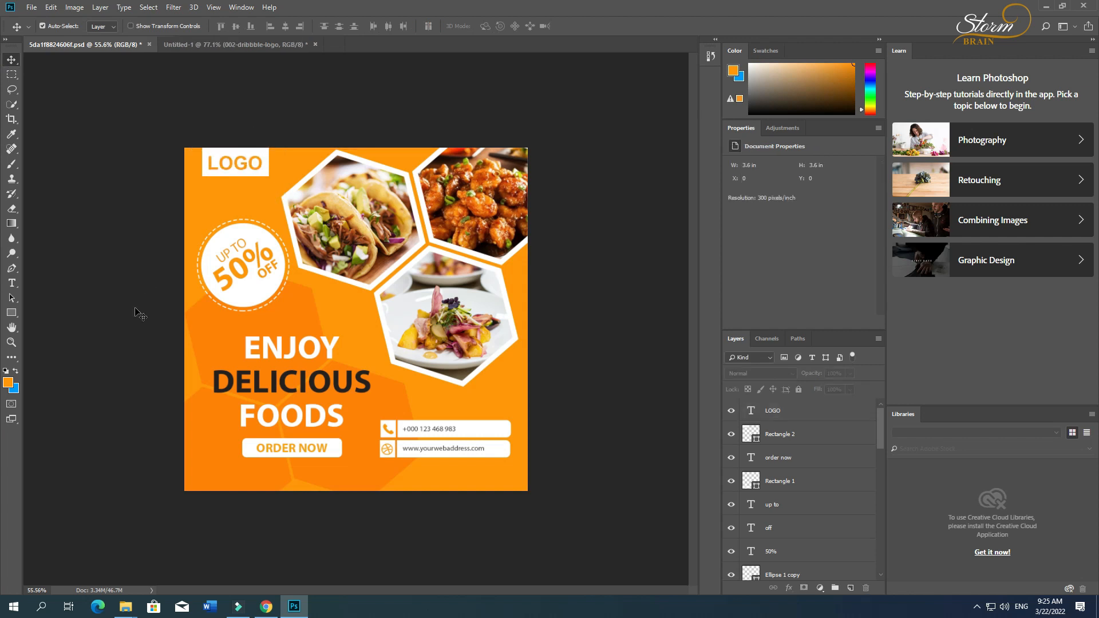